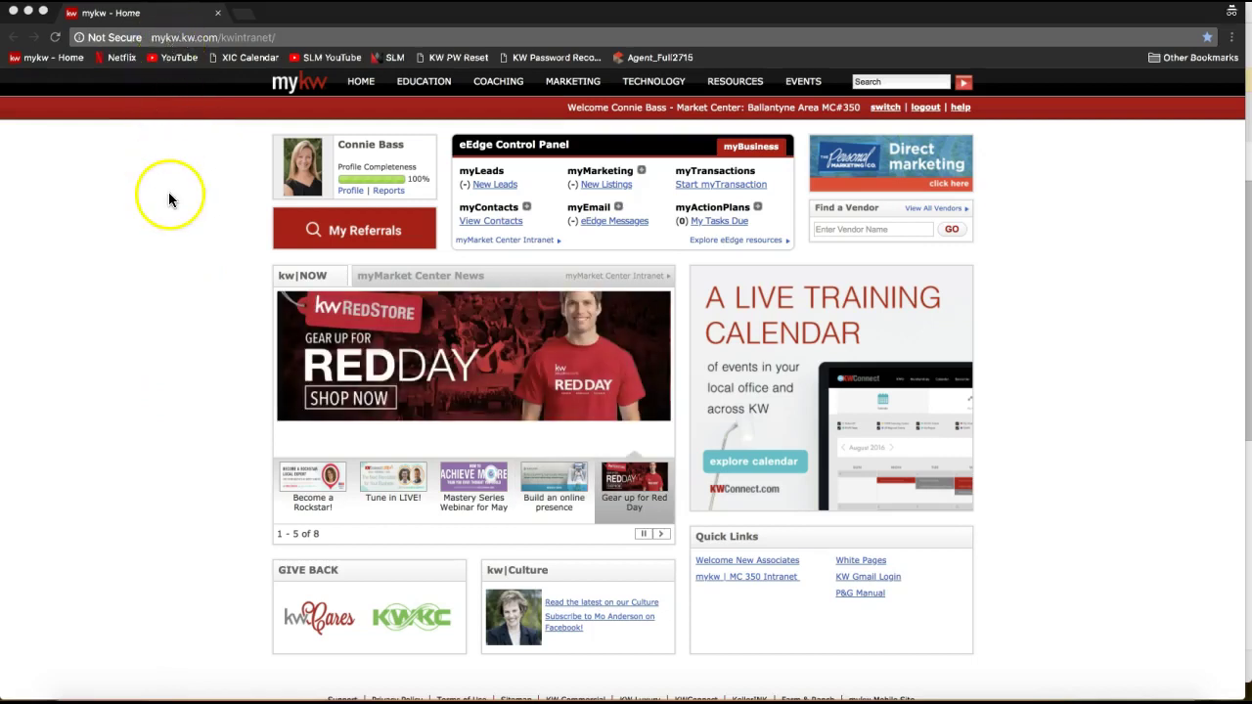
Go to Manage and Create Campaigns under myMarketing in the eEdge Control Panel
{"action": "left_click", "coordinate": [167, 37]}
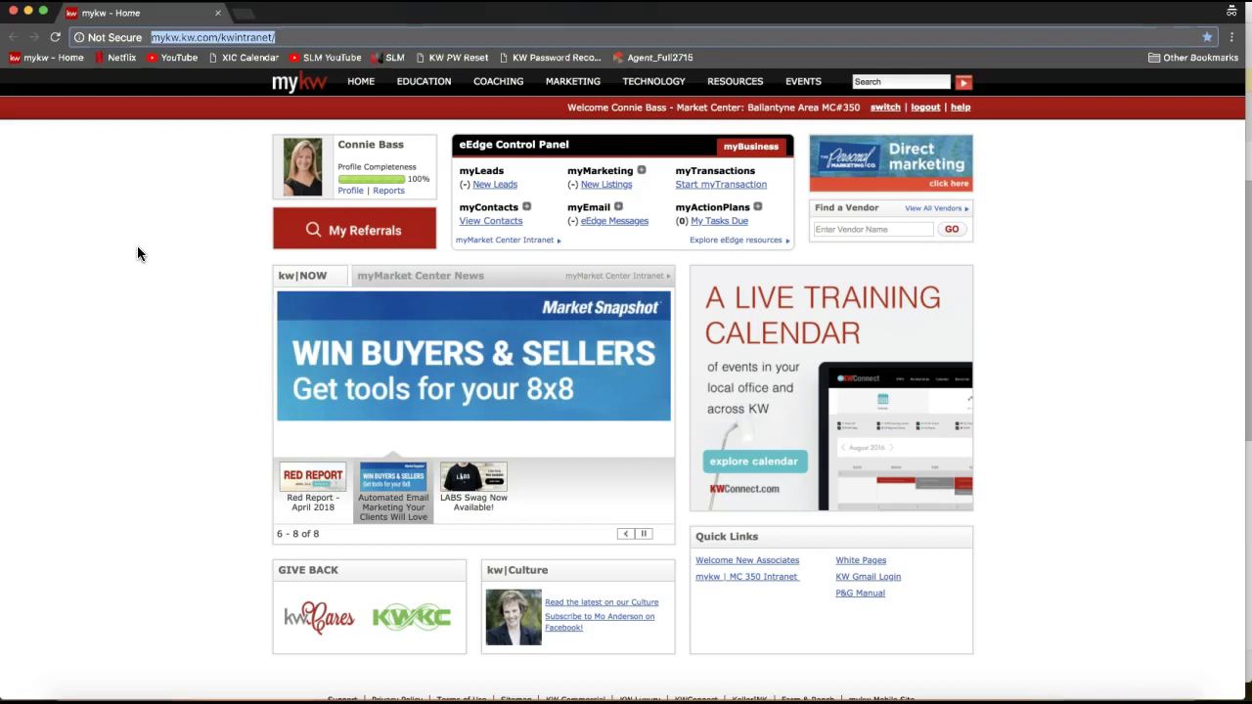
{"action": "left_click", "coordinate": [601, 169]}
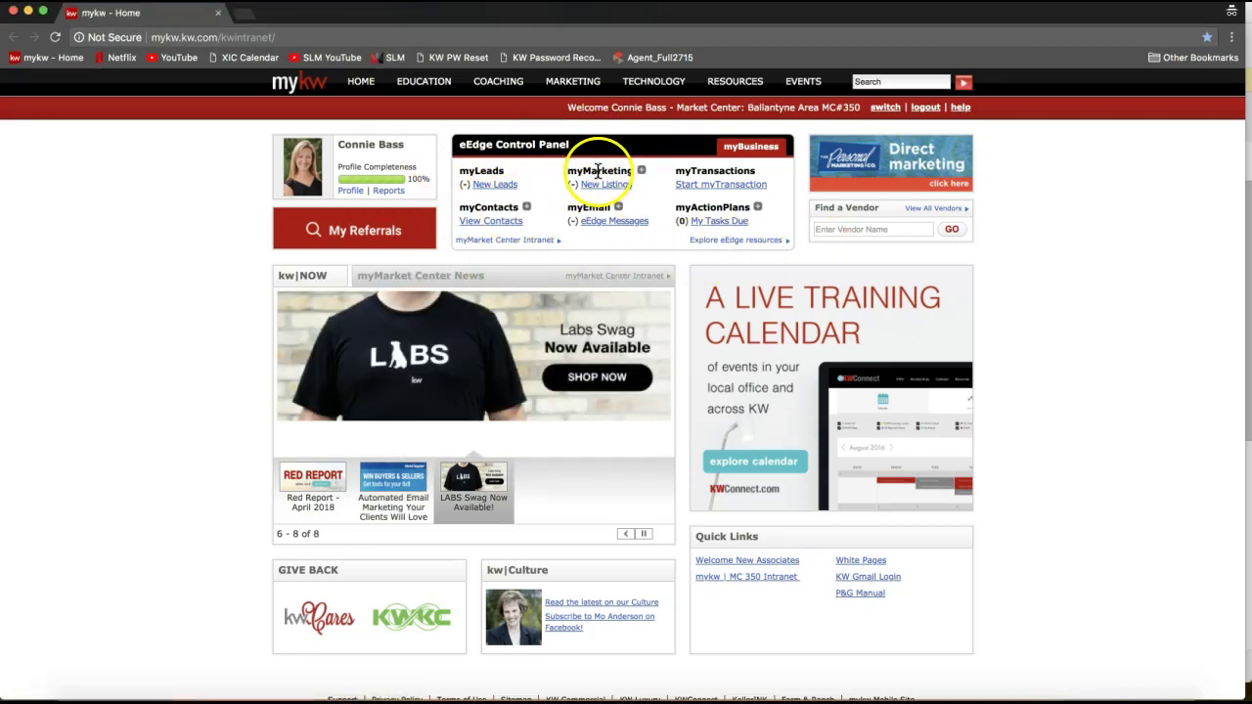
{"action": "left_click", "coordinate": [642, 173]}
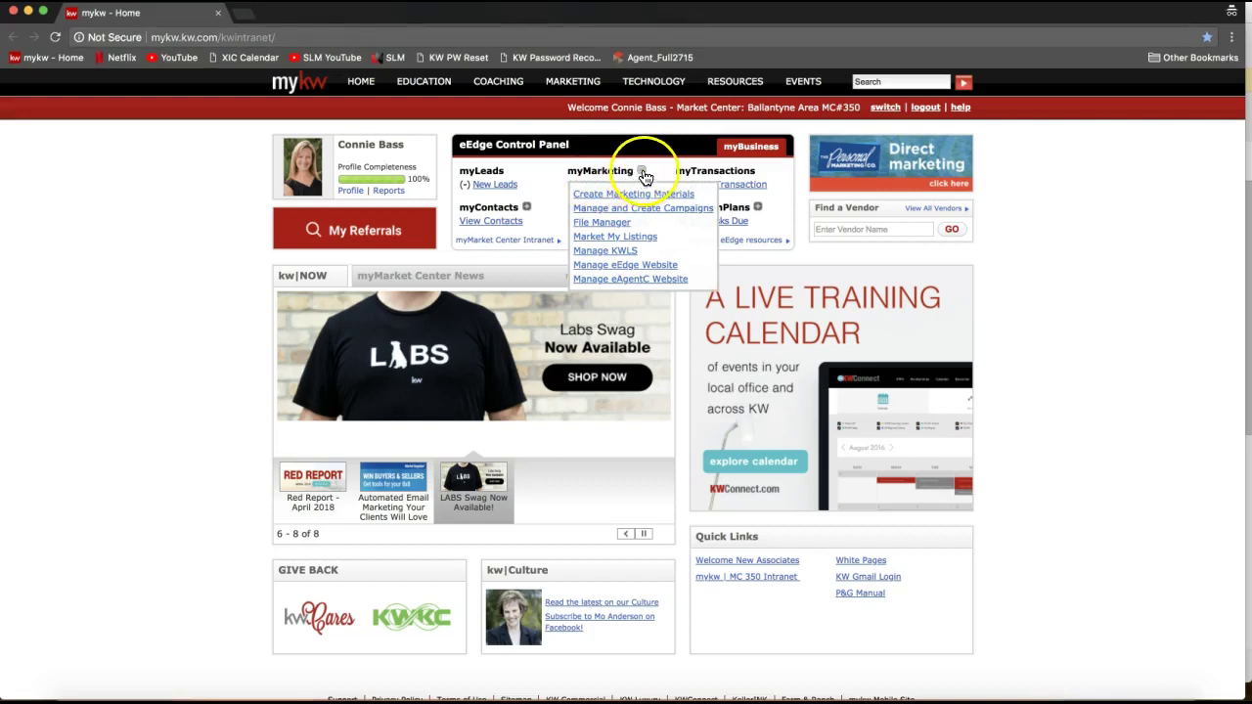
{"action": "left_click", "coordinate": [642, 174]}
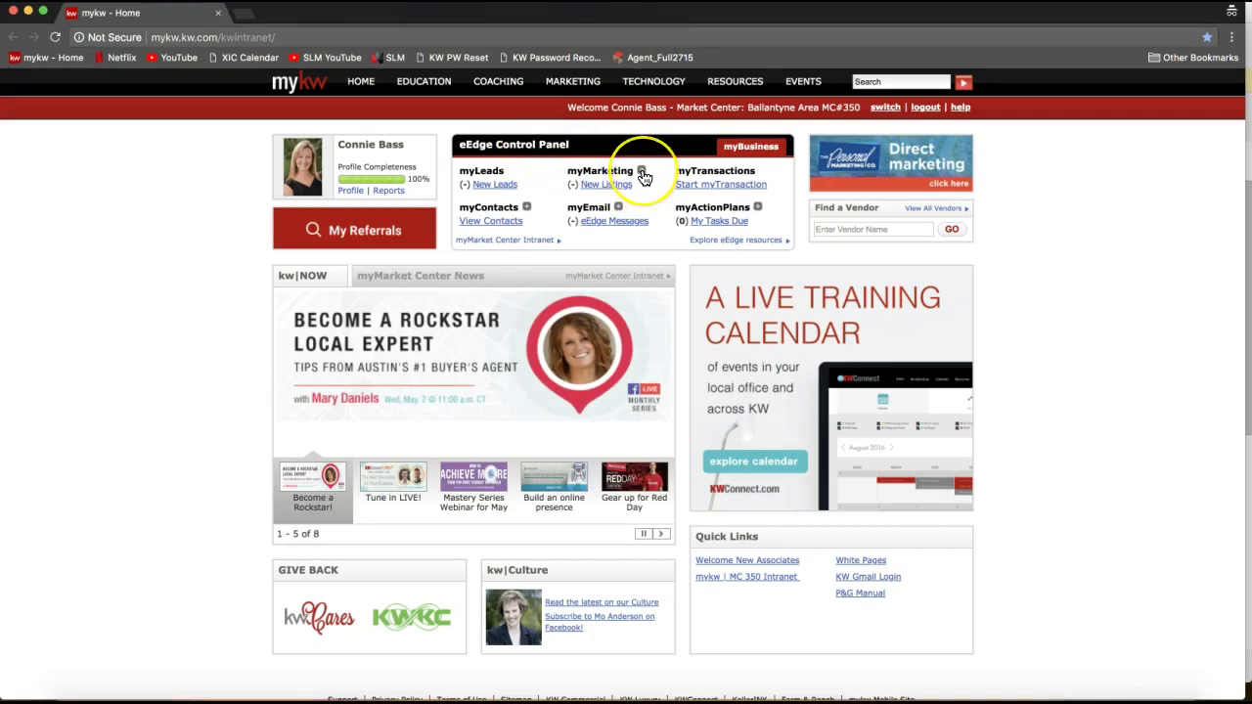
{"action": "left_click", "coordinate": [643, 173]}
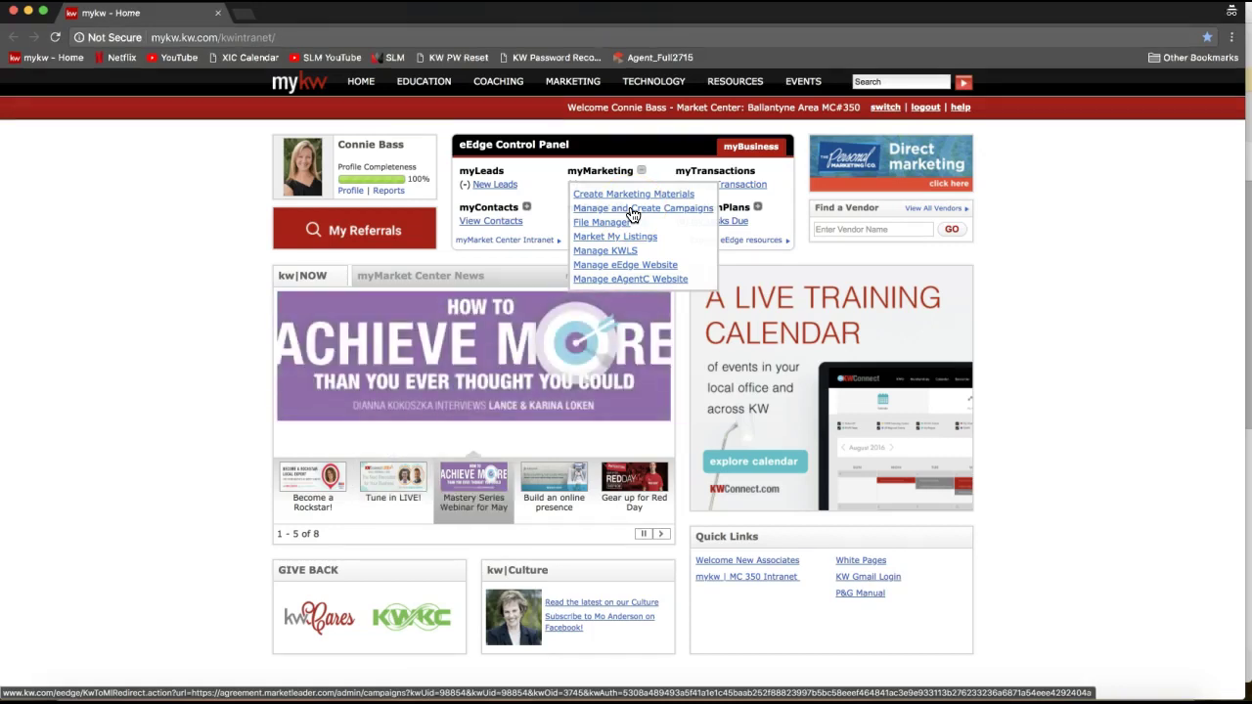
{"action": "left_click", "coordinate": [632, 210]}
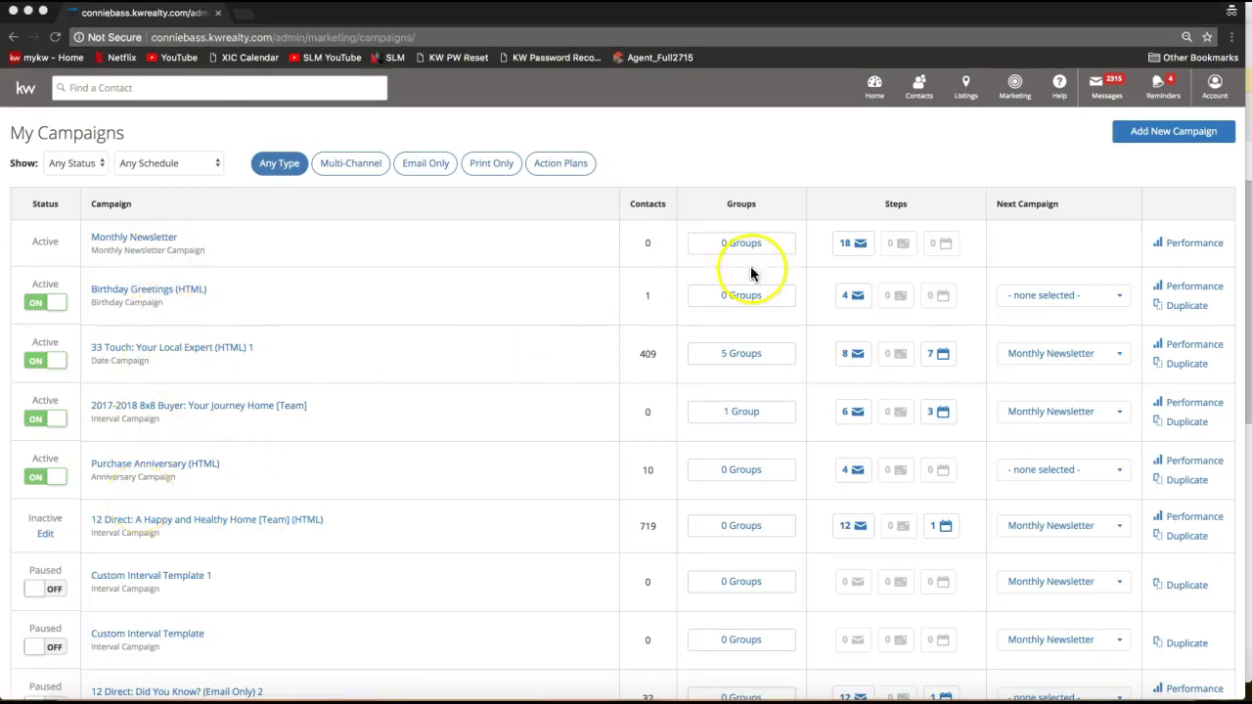
Start a new campaign from the My Campaigns list
{"action": "left_click", "coordinate": [1174, 145]}
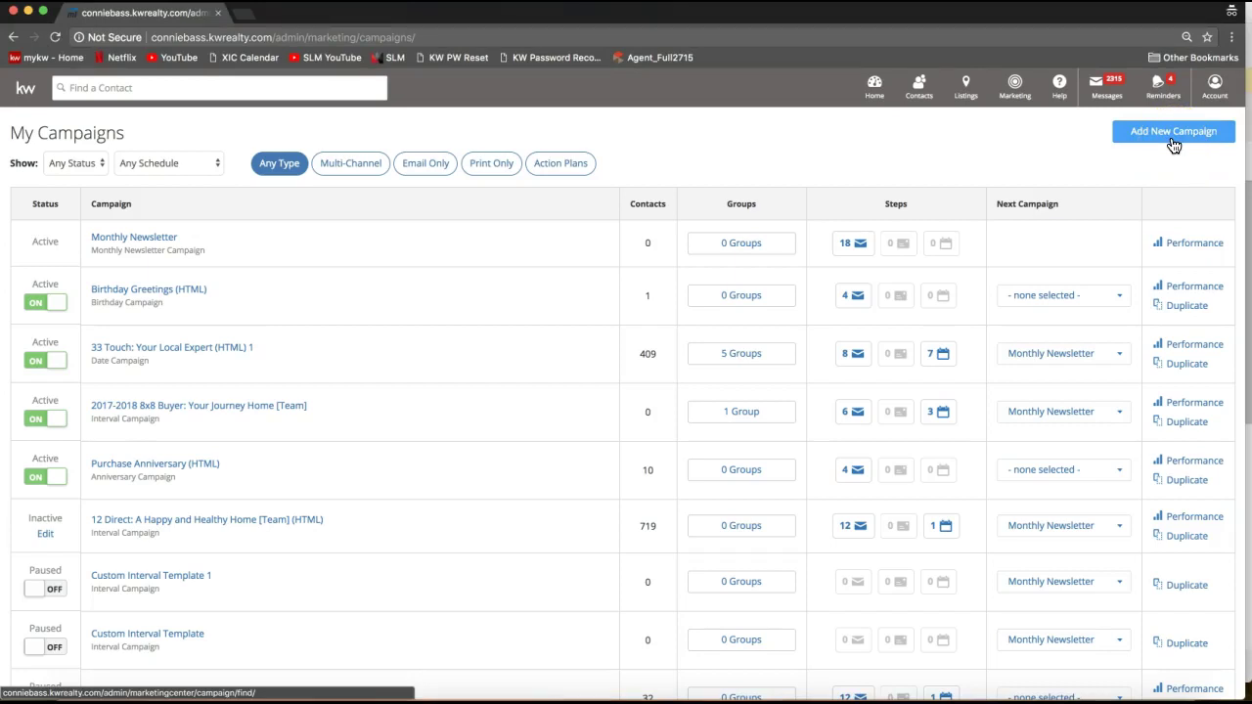
Search the campaign templates for the title 'this month'
{"action": "left_click", "coordinate": [1146, 187]}
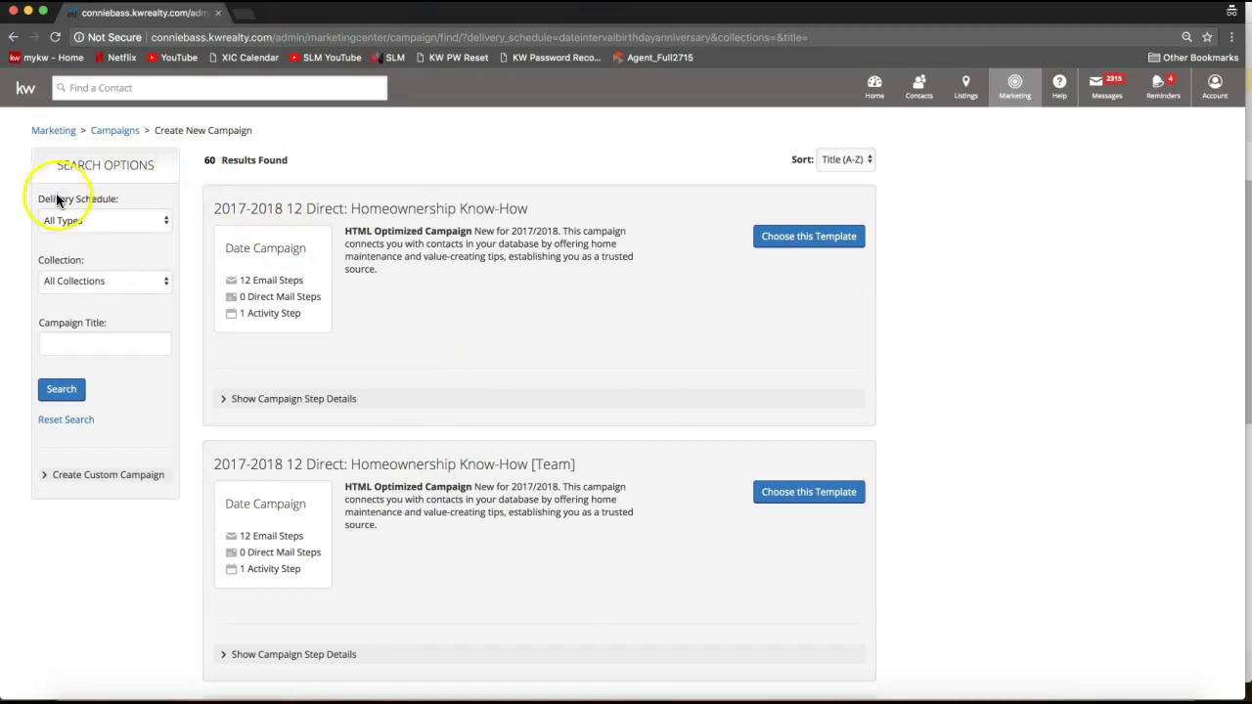
{"action": "left_click", "coordinate": [55, 343]}
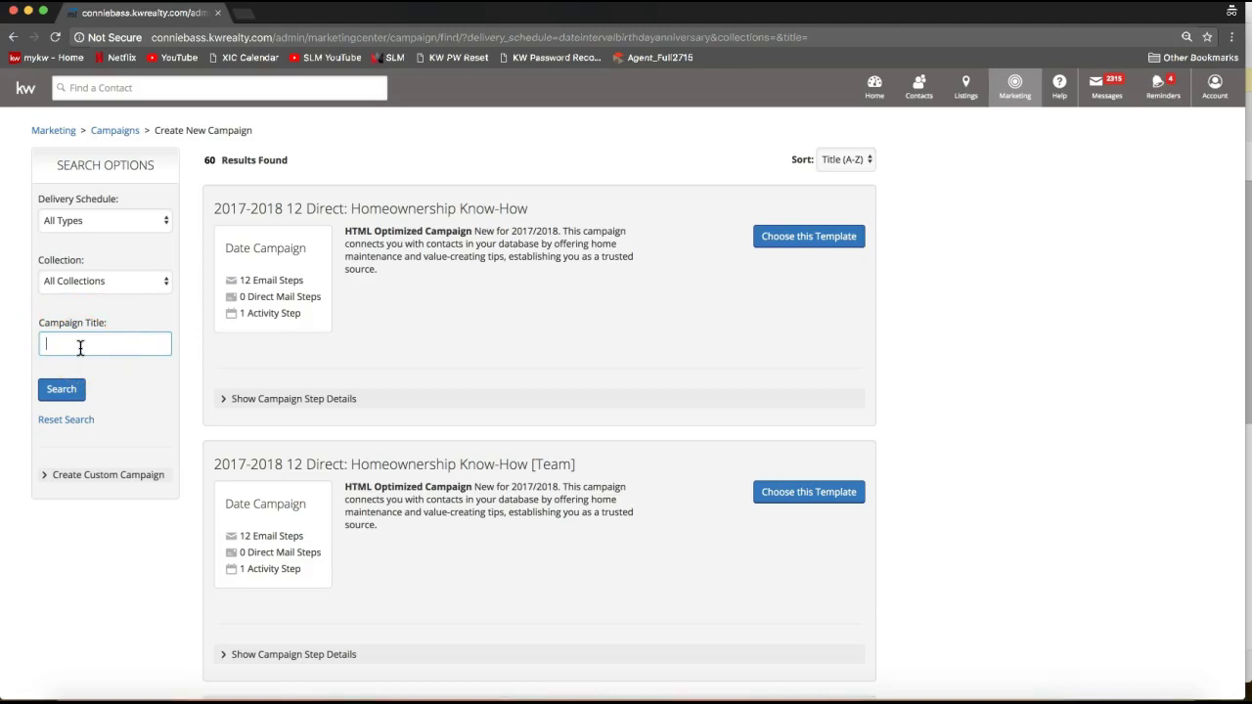
{"action": "type", "text": "this month"}
{"action": "left_click", "coordinate": [80, 349]}
{"action": "left_click", "coordinate": [62, 355]}
{"action": "left_click", "coordinate": [63, 396]}
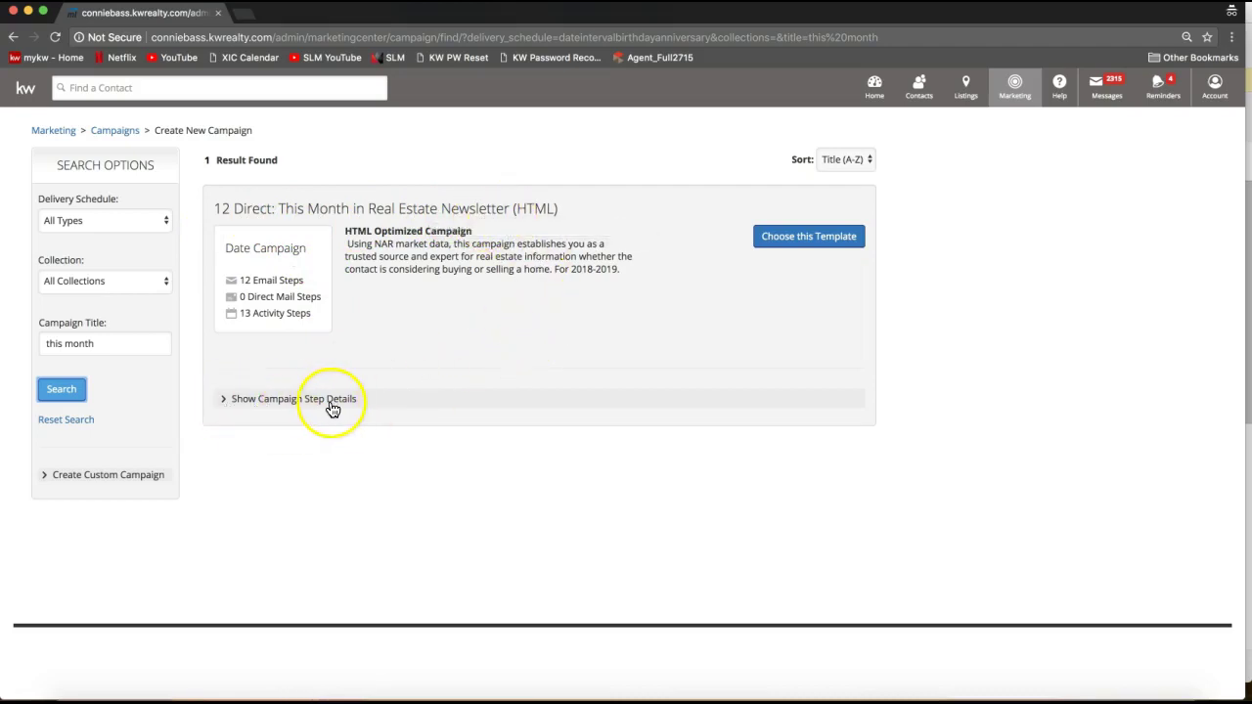
Review the 12 Direct: This Month in Real Estate Newsletter (HTML) steps and choose that template
{"action": "left_click", "coordinate": [299, 403]}
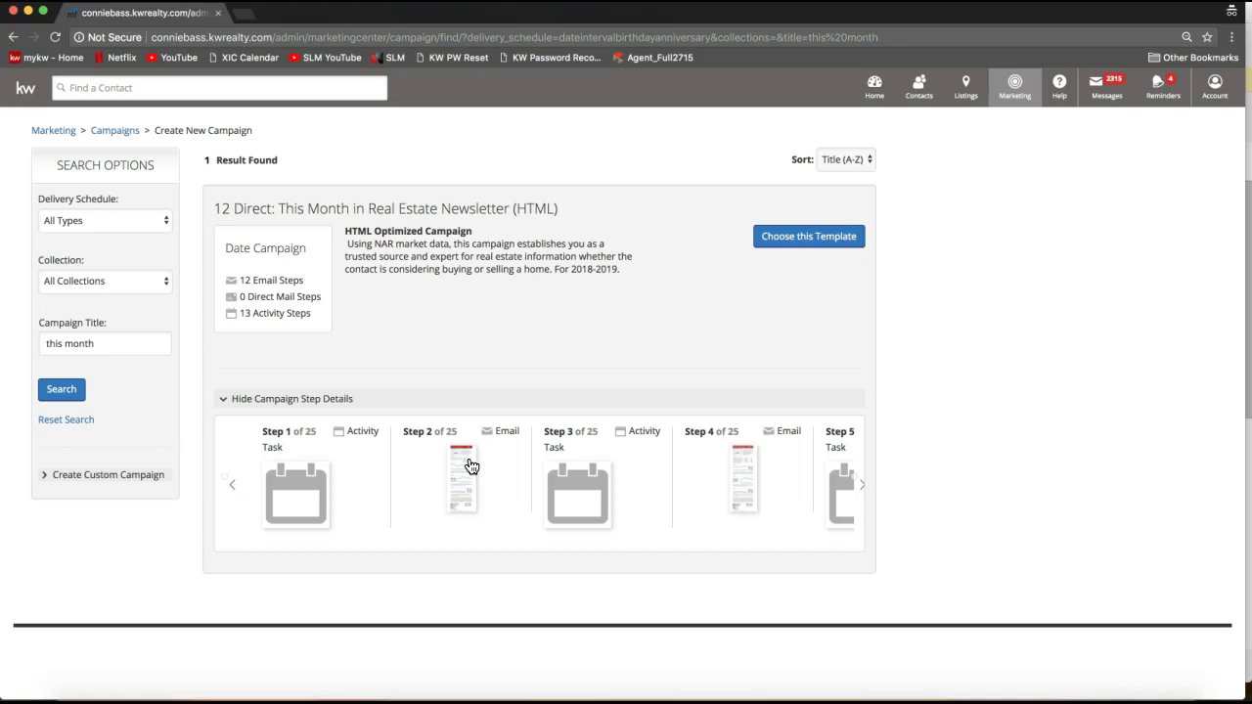
{"action": "left_click", "coordinate": [823, 245]}
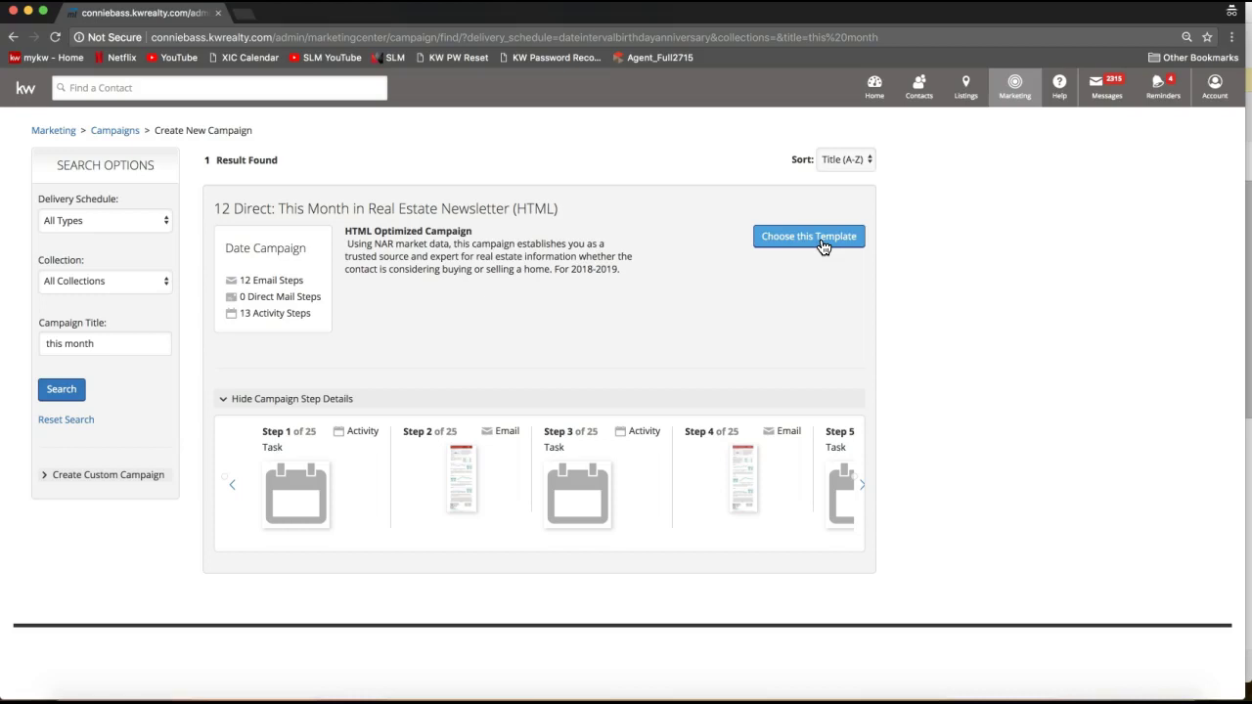
{"action": "left_click", "coordinate": [823, 246]}
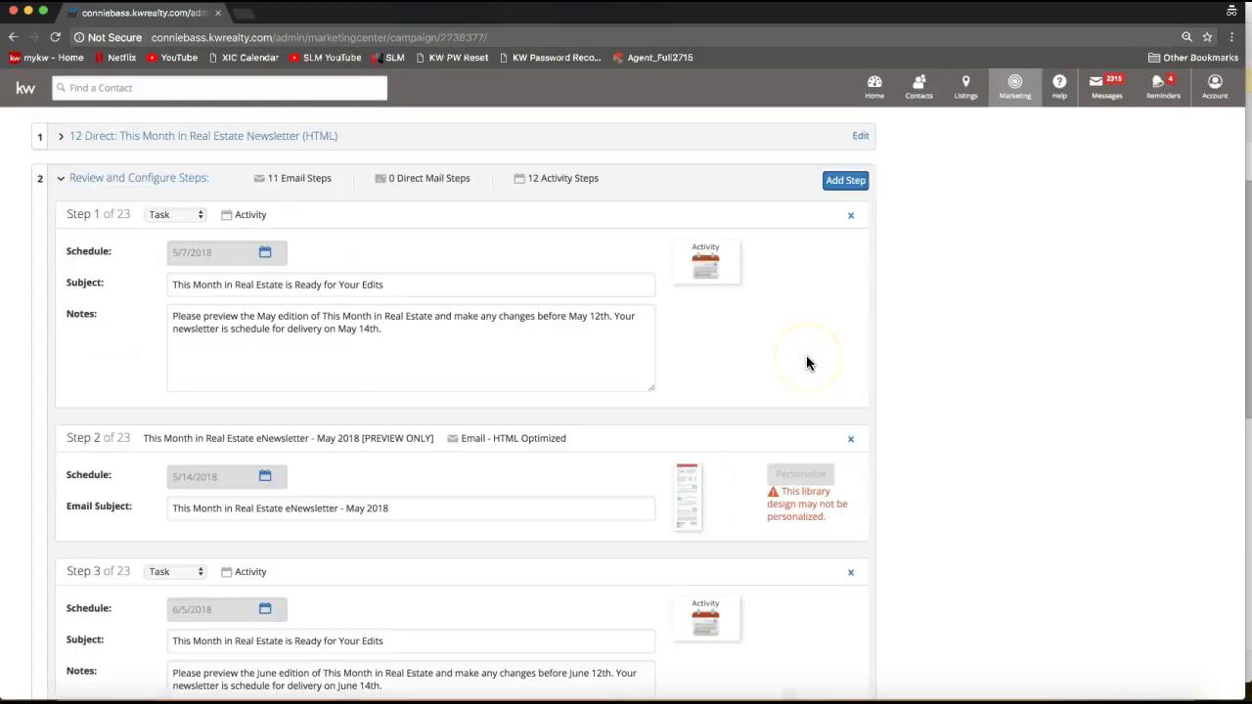
Scroll through the 23 campaign steps and preview the Step 2 May 2018 newsletter email
{"action": "left_click", "coordinate": [755, 367]}
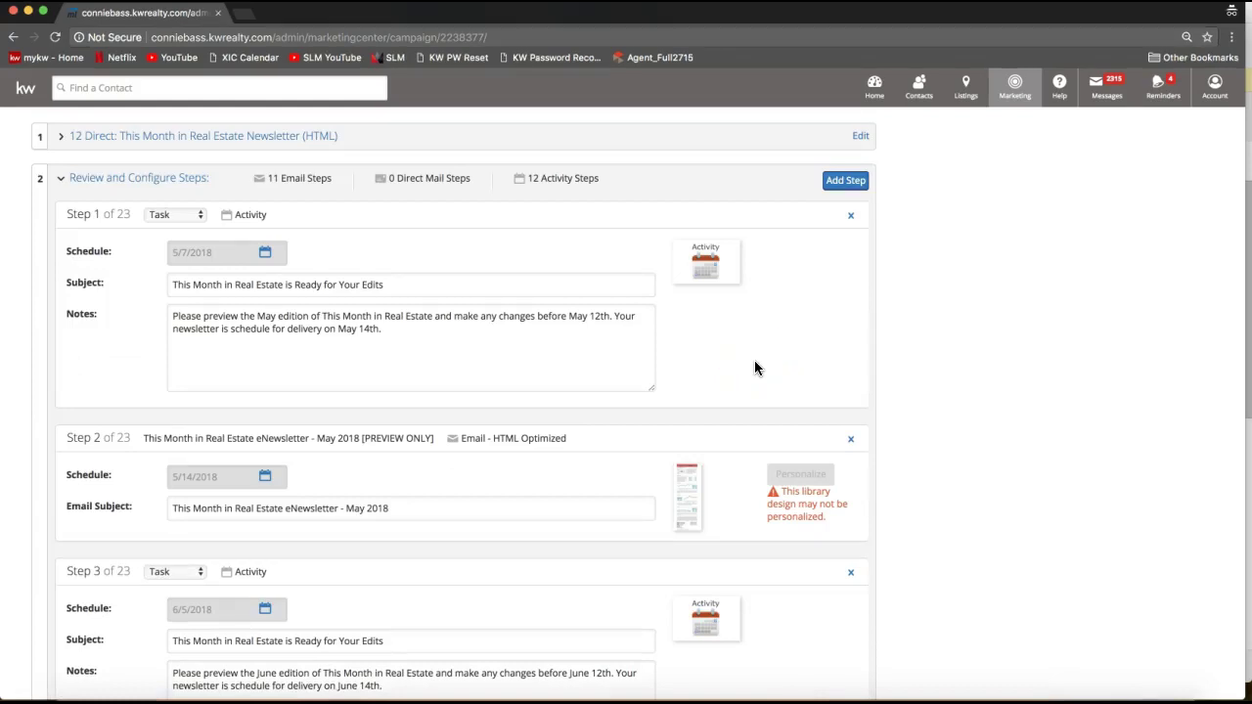
{"action": "scroll", "coordinate": [754, 368], "scroll_direction": "down", "scroll_amount": 2}
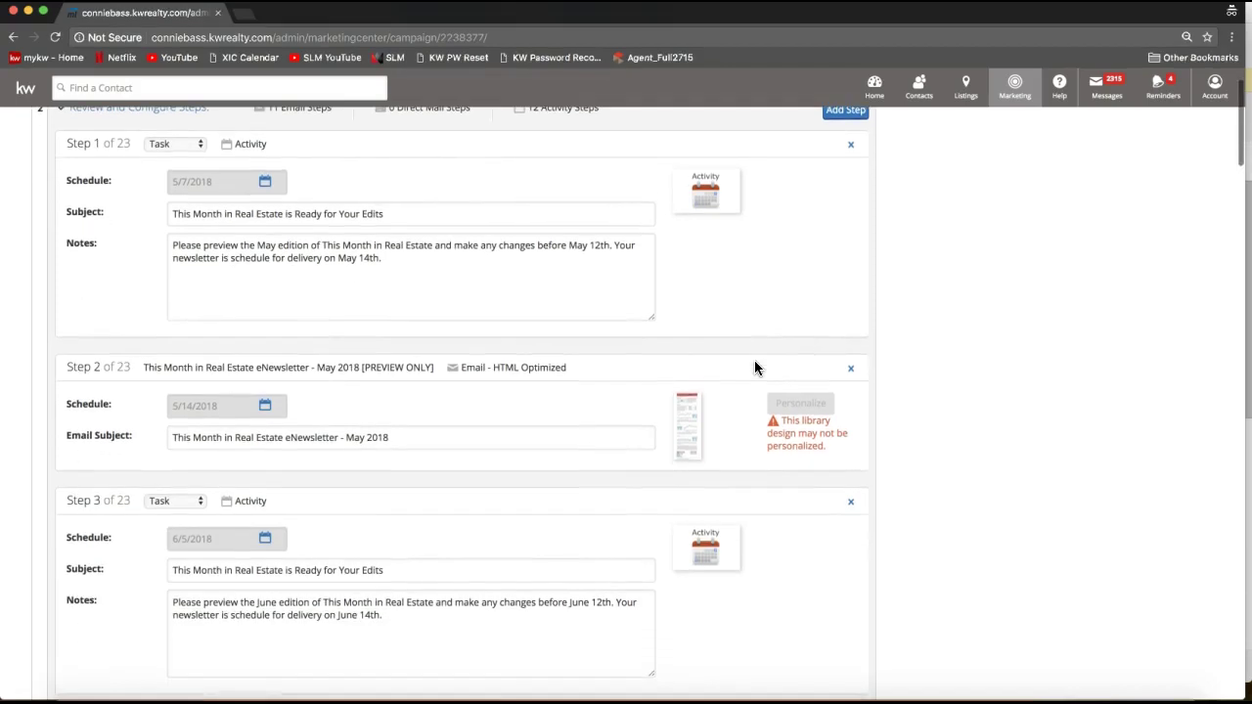
{"action": "left_click", "coordinate": [729, 402]}
{"action": "scroll", "coordinate": [414, 433], "scroll_direction": "down", "scroll_amount": 1}
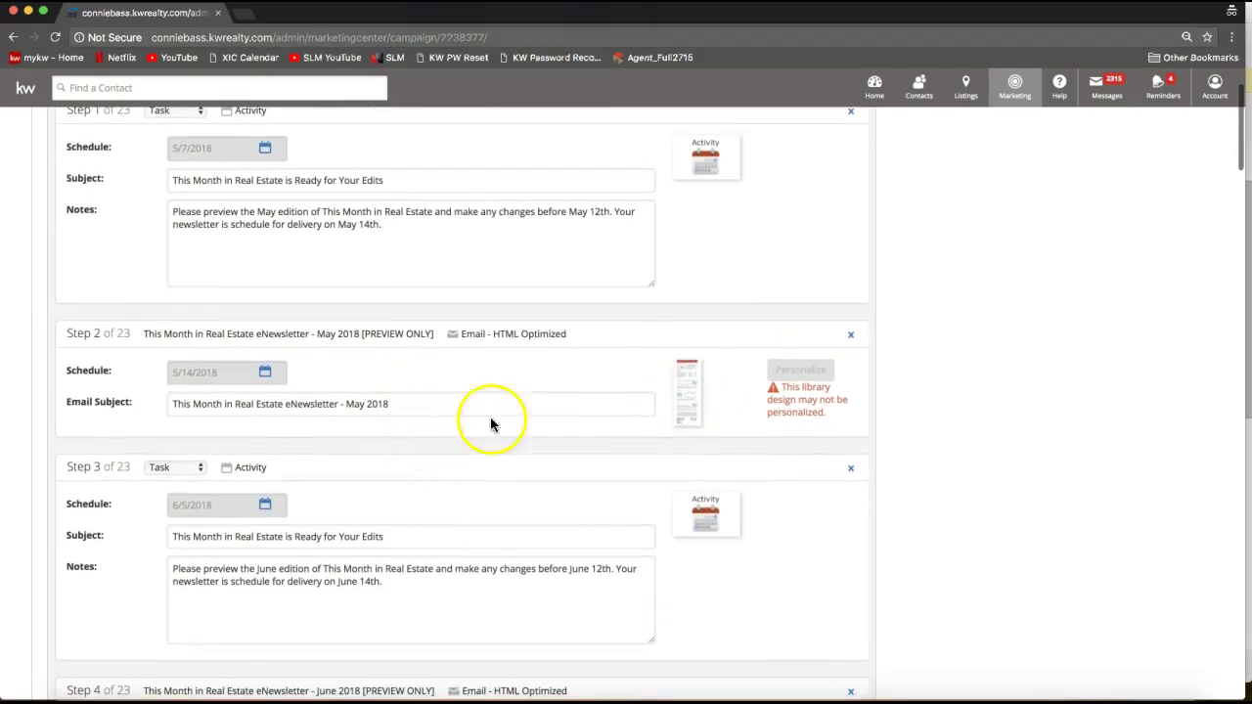
{"action": "scroll", "coordinate": [691, 397], "scroll_direction": "down", "scroll_amount": 1}
{"action": "left_click", "coordinate": [689, 373]}
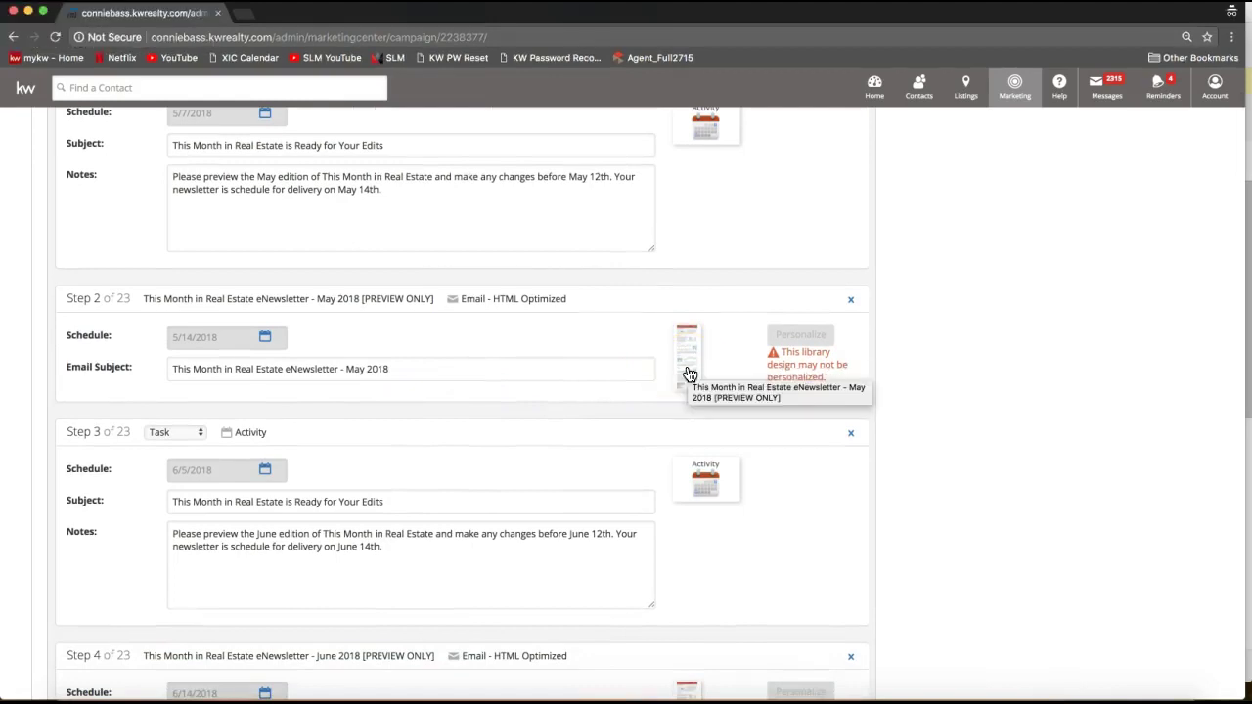
{"action": "left_click", "coordinate": [664, 367]}
{"action": "left_click", "coordinate": [693, 356]}
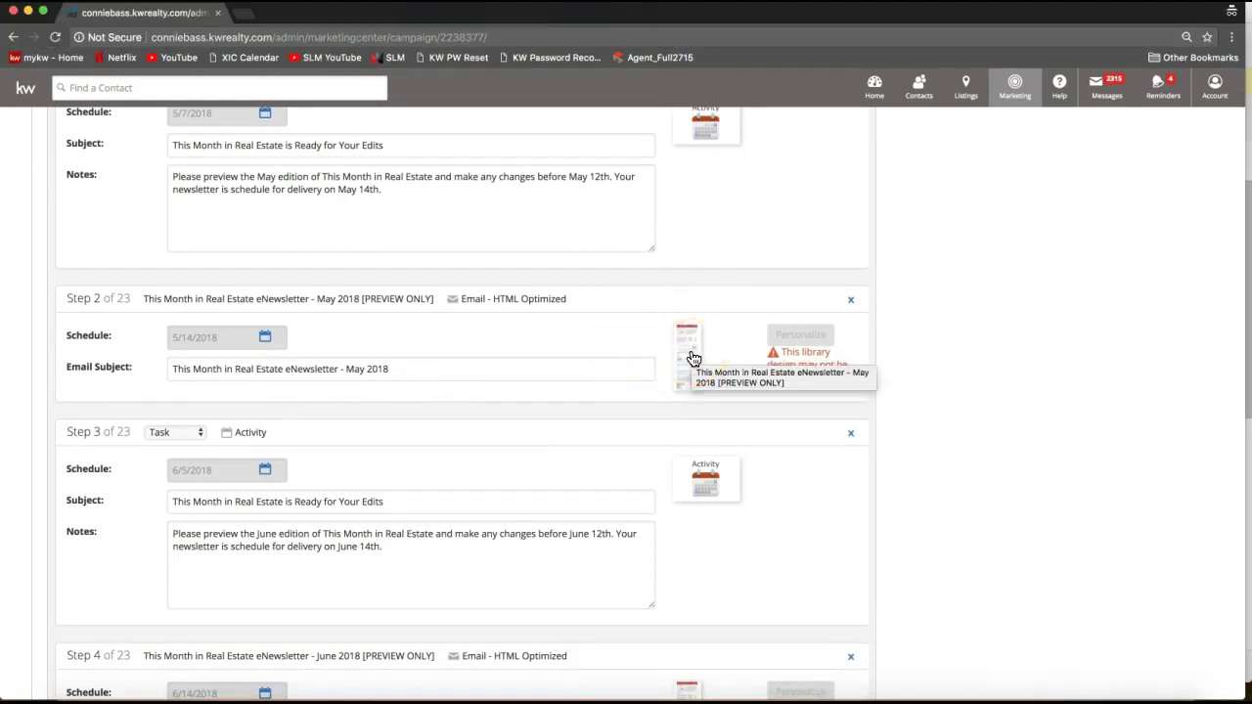
{"action": "left_click", "coordinate": [98, 343]}
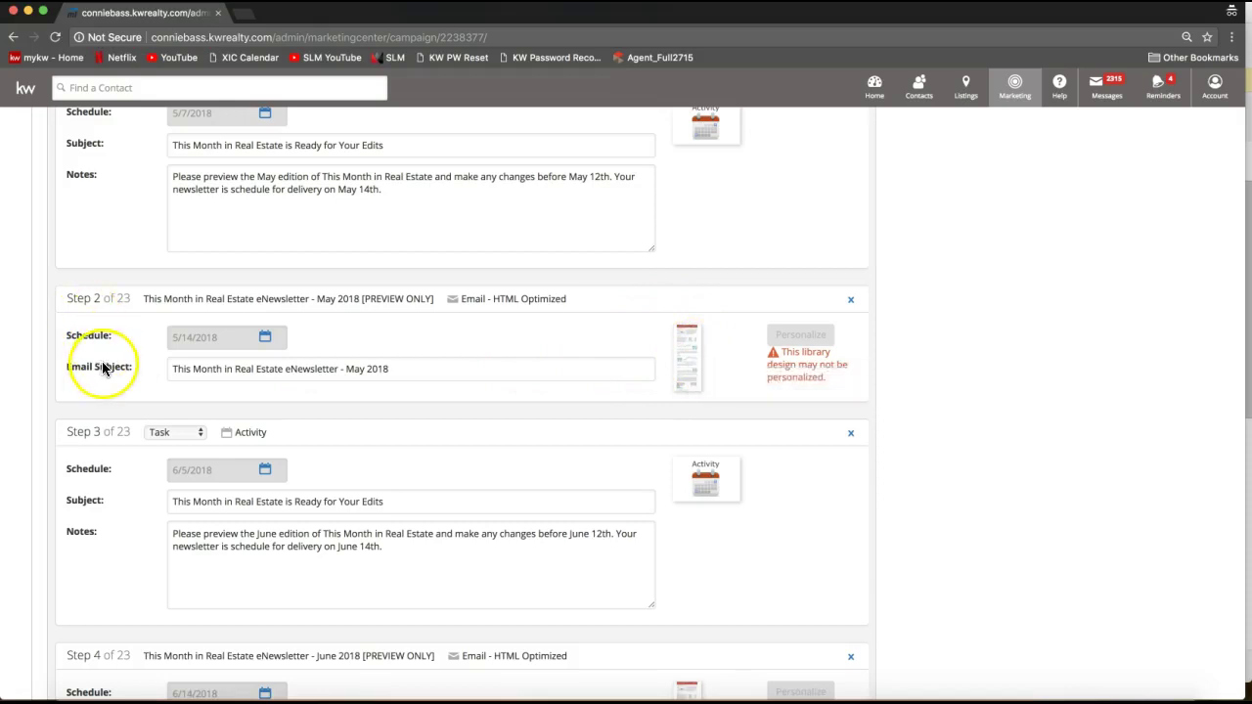
{"action": "left_click", "coordinate": [130, 363]}
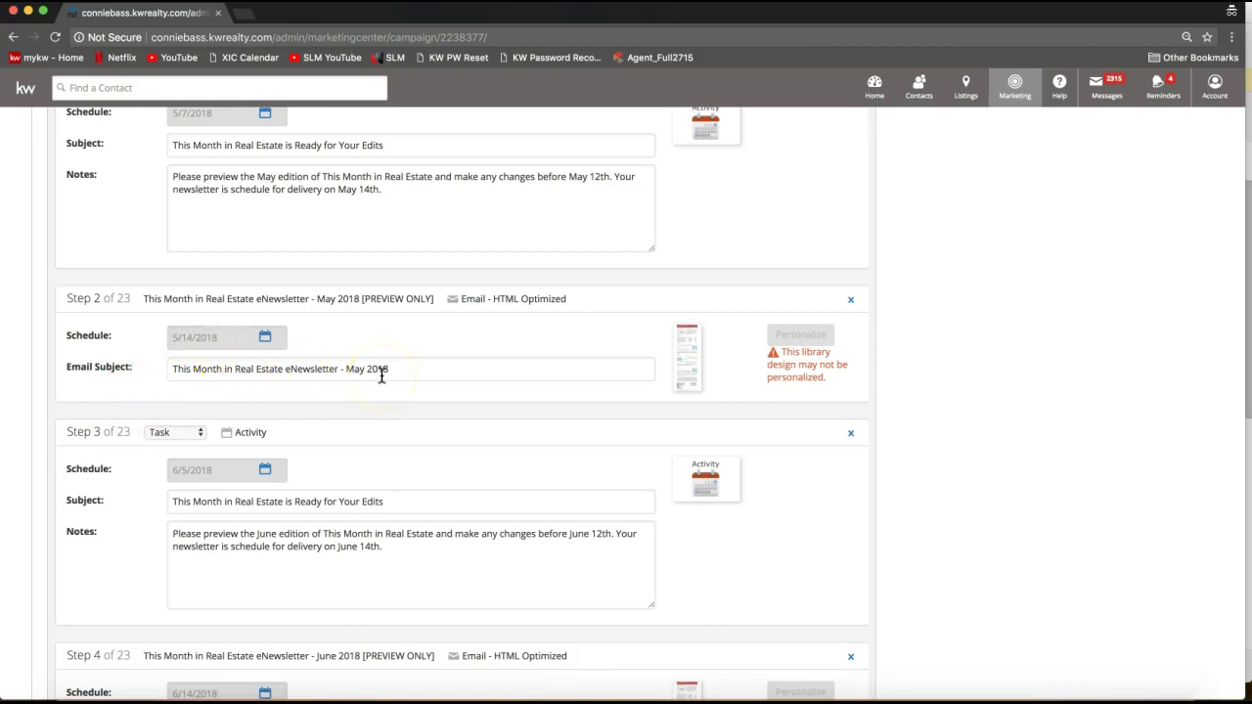
{"action": "left_click", "coordinate": [688, 362]}
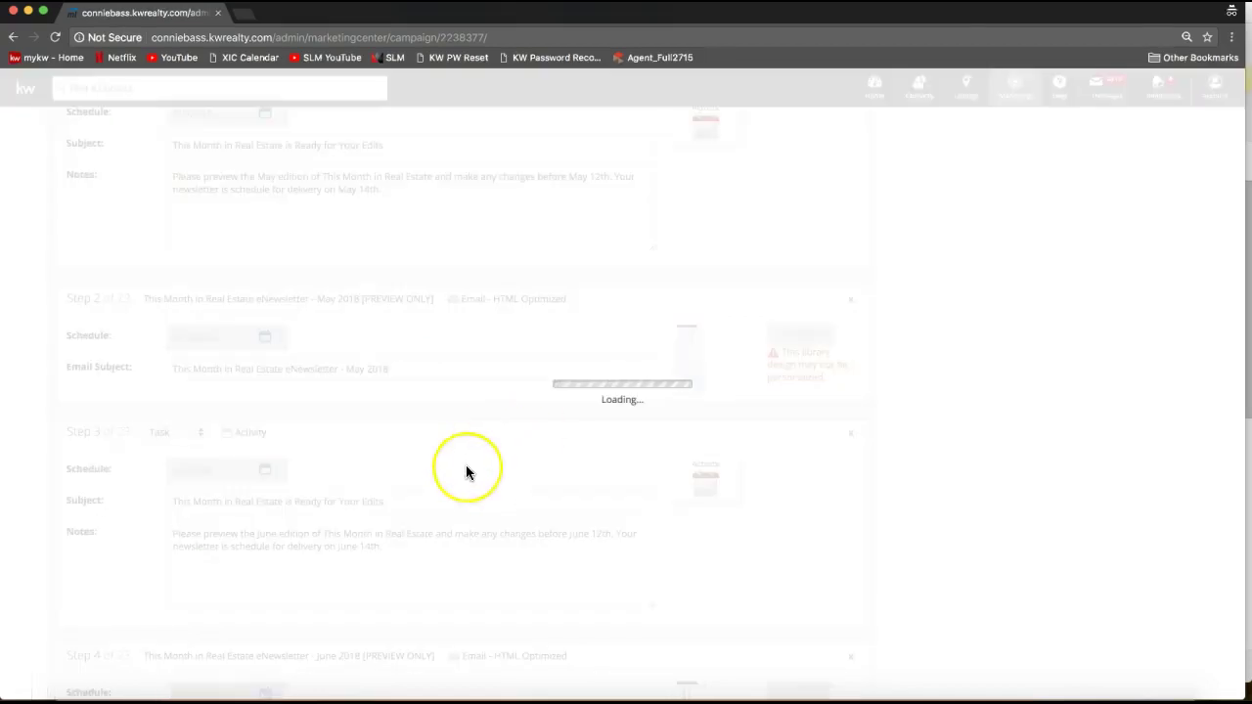
Read the May 2018 newsletter preview down to its footer, then close it
{"action": "scroll", "coordinate": [466, 471], "scroll_direction": "up", "scroll_amount": 15}
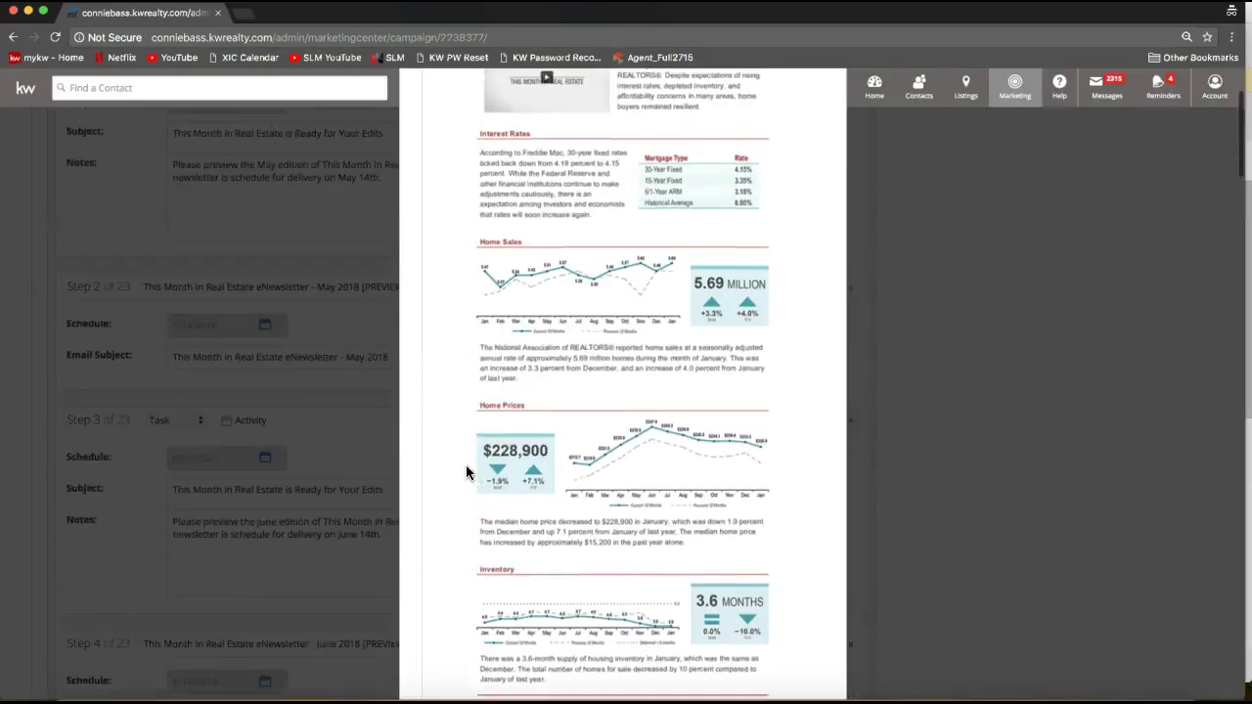
{"action": "scroll", "coordinate": [466, 465], "scroll_direction": "up", "scroll_amount": 1}
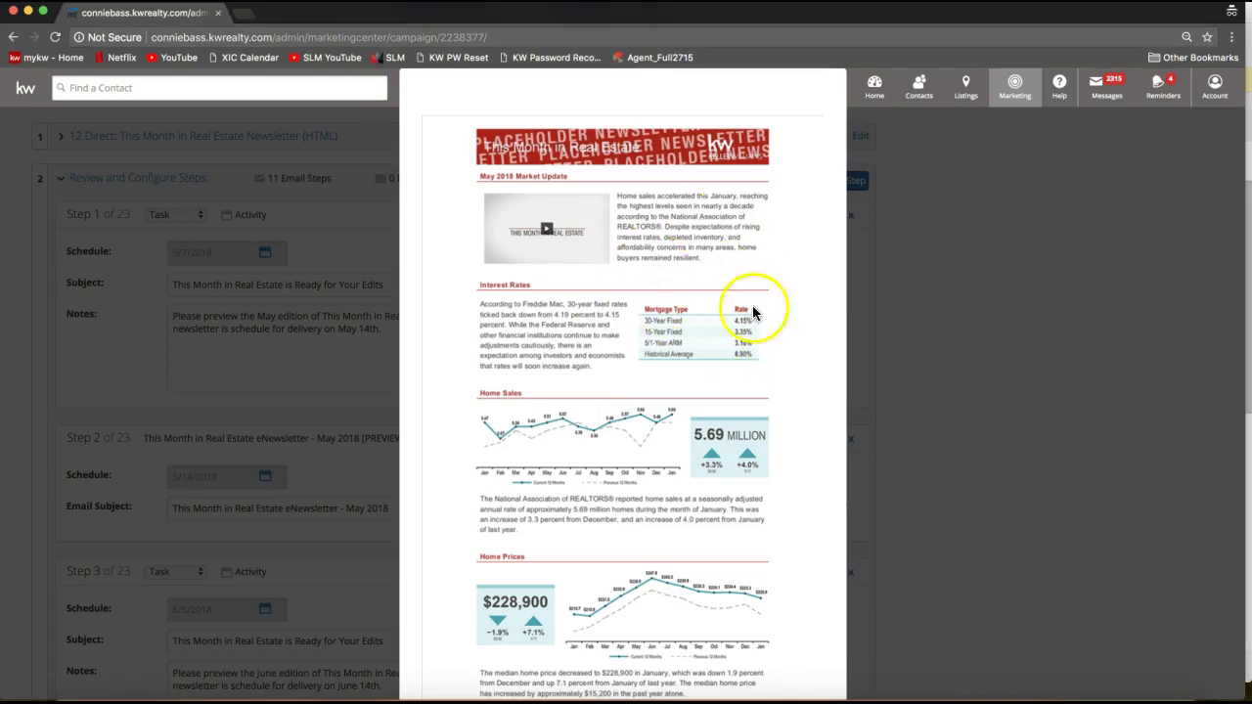
{"action": "scroll", "coordinate": [651, 399], "scroll_direction": "down", "scroll_amount": 3}
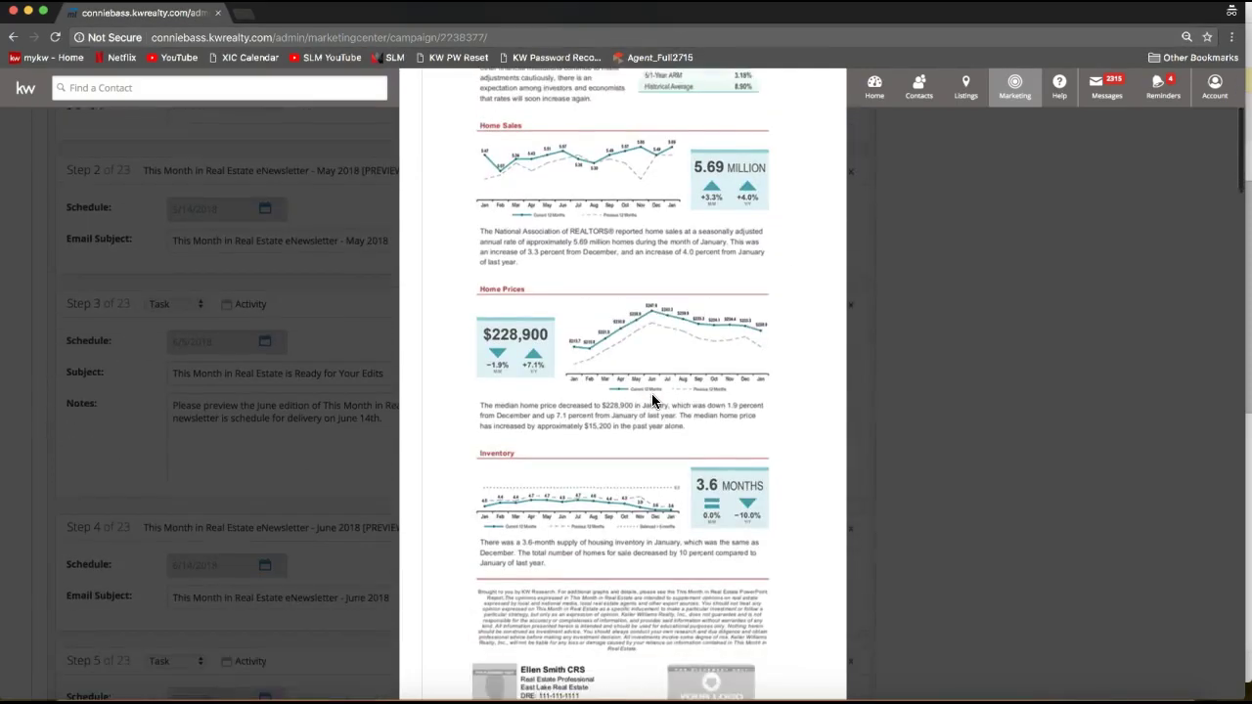
{"action": "scroll", "coordinate": [652, 400], "scroll_direction": "up", "scroll_amount": 3}
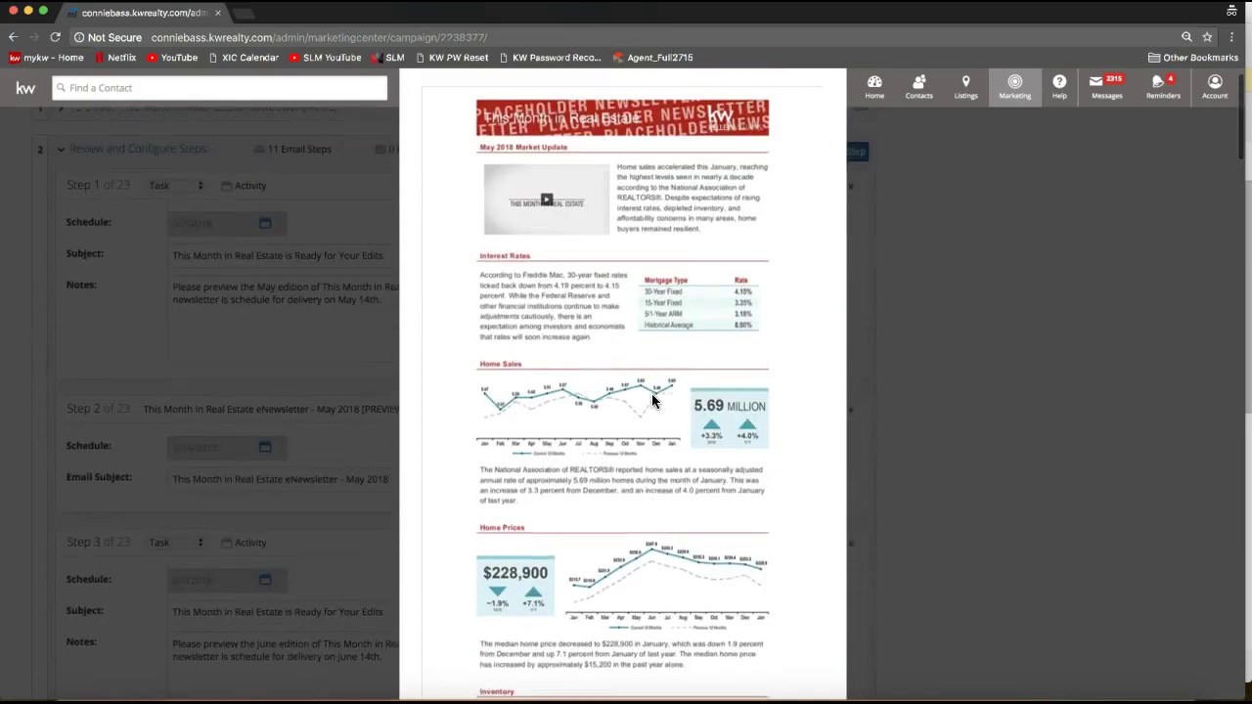
{"action": "scroll", "coordinate": [651, 400], "scroll_direction": "down", "scroll_amount": 8}
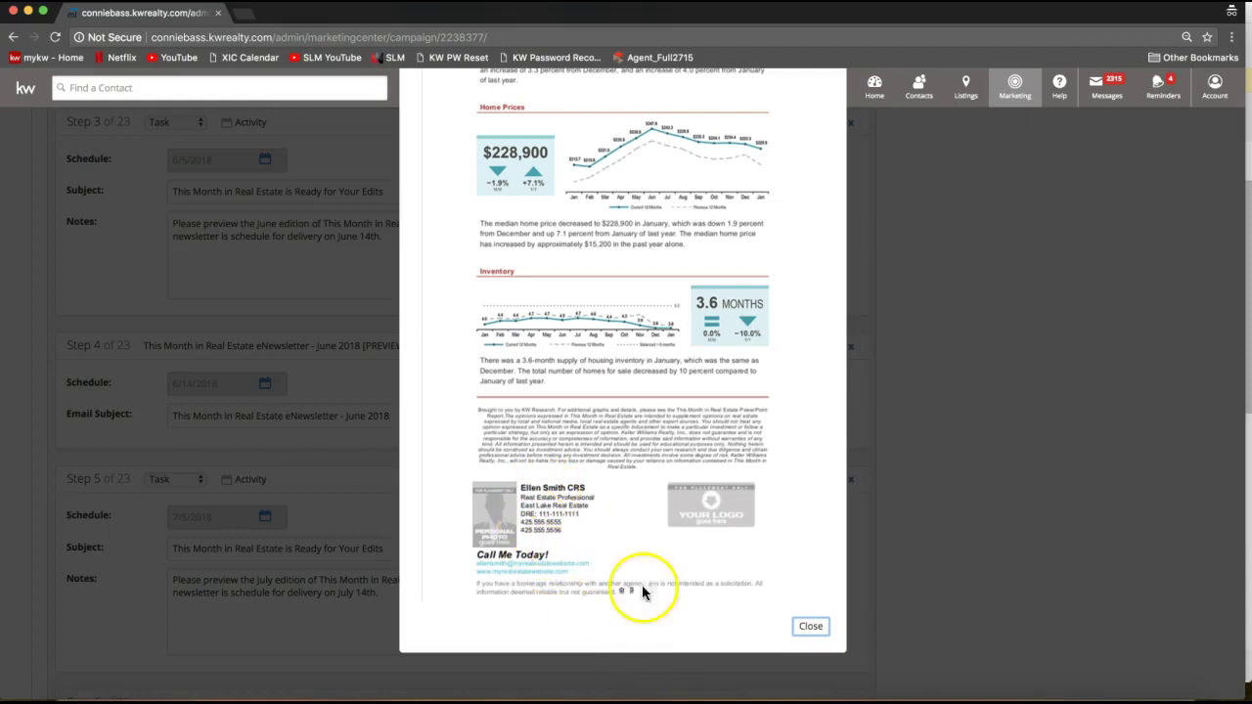
{"action": "left_click", "coordinate": [808, 627]}
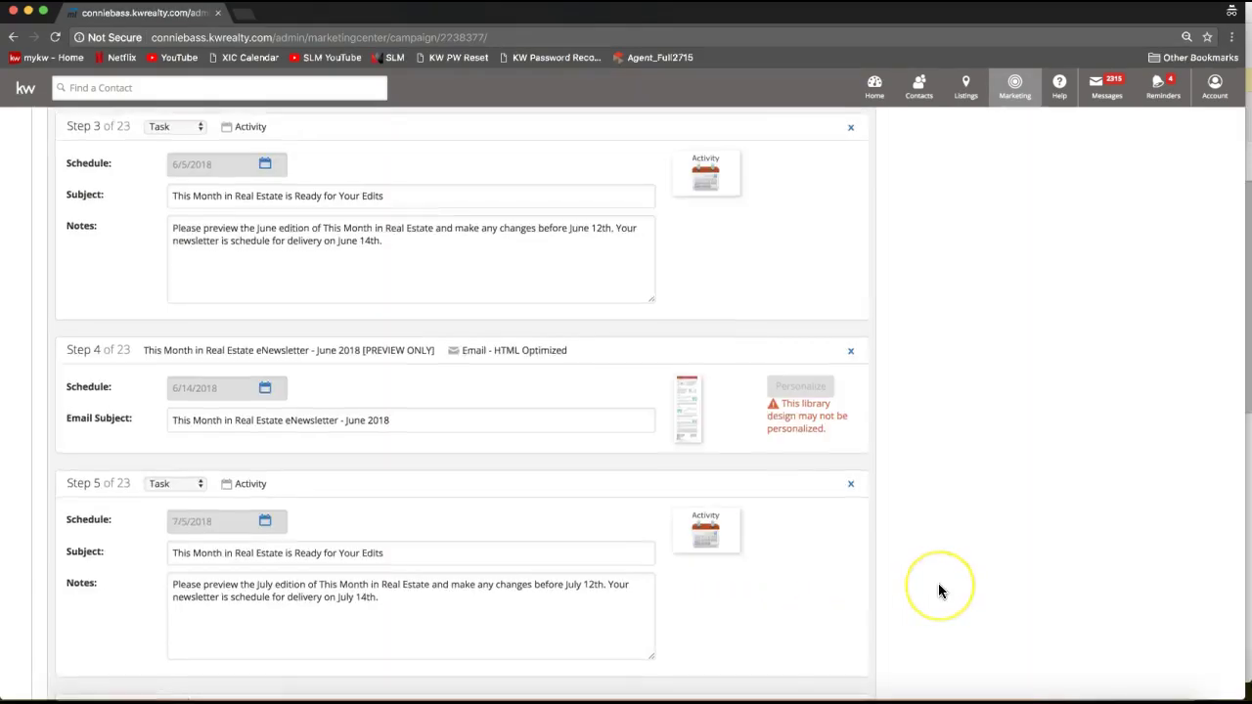
{"action": "scroll", "coordinate": [938, 587], "scroll_direction": "up", "scroll_amount": 3}
Review the Step 1 of 23 heading and its notes
{"action": "scroll", "coordinate": [938, 590], "scroll_direction": "up", "scroll_amount": 5}
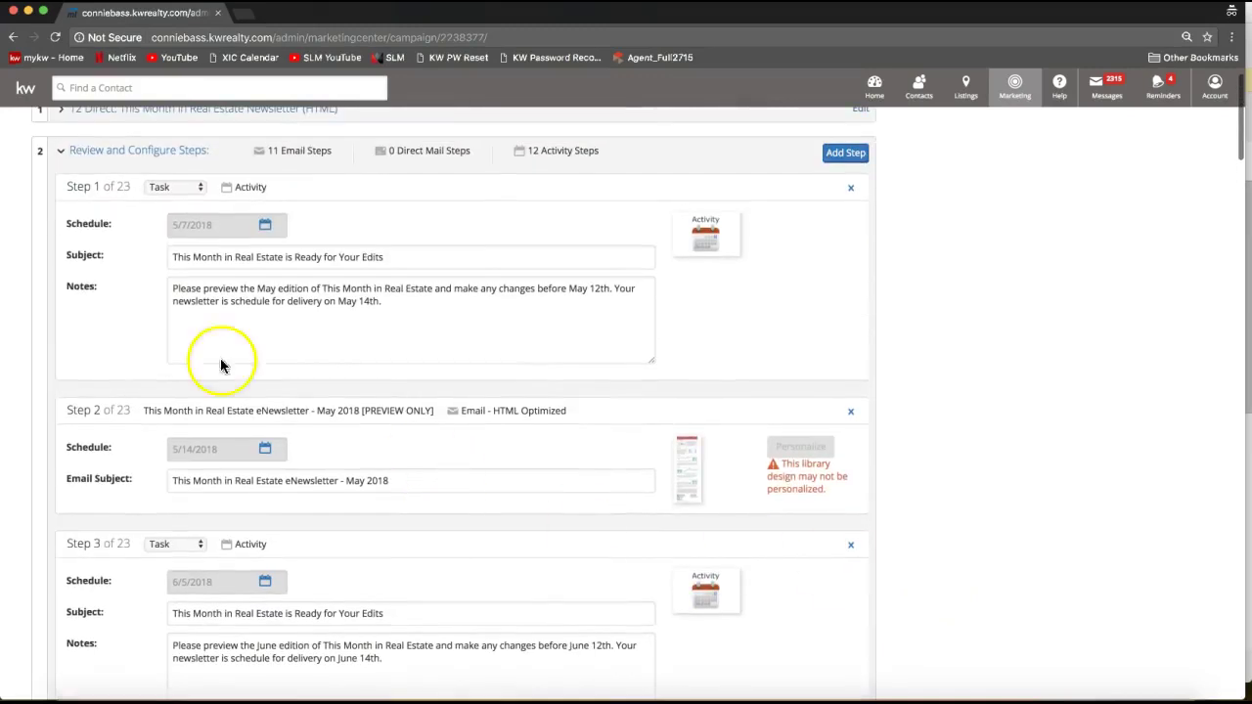
{"action": "left_click", "coordinate": [64, 195]}
{"action": "left_click_drag", "start_coordinate": [65, 195], "coordinate": [130, 188]}
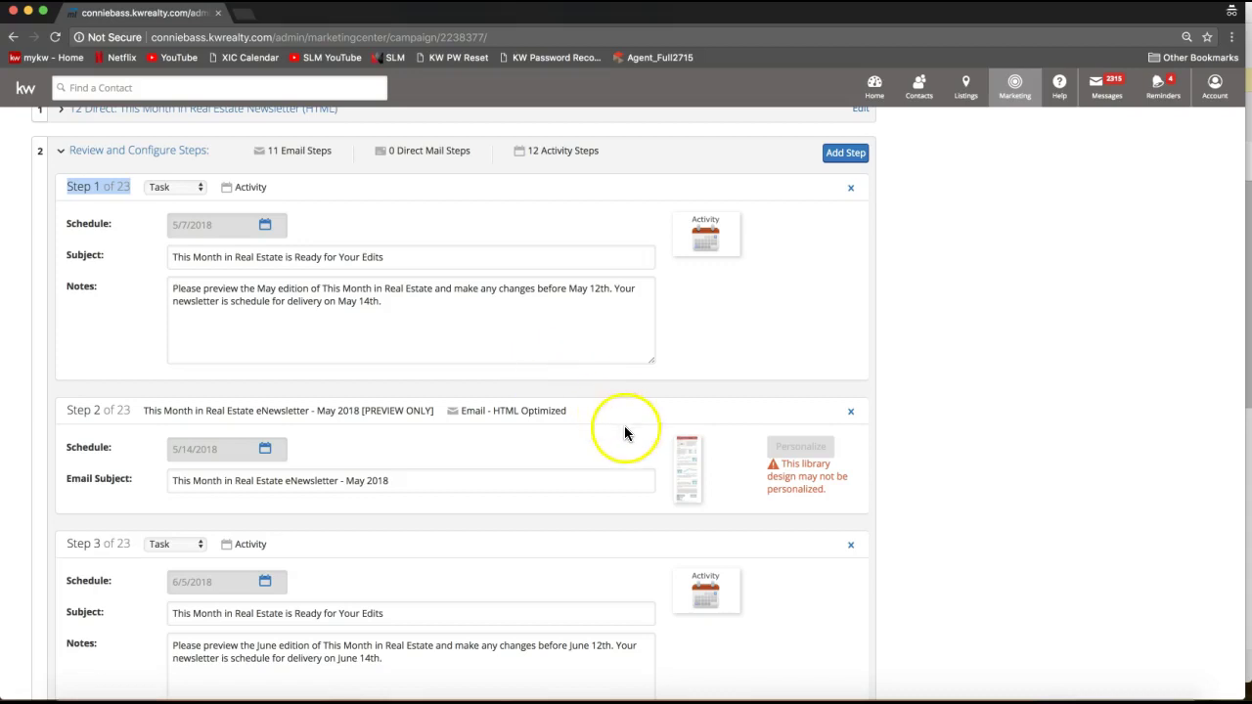
{"action": "left_click", "coordinate": [401, 300]}
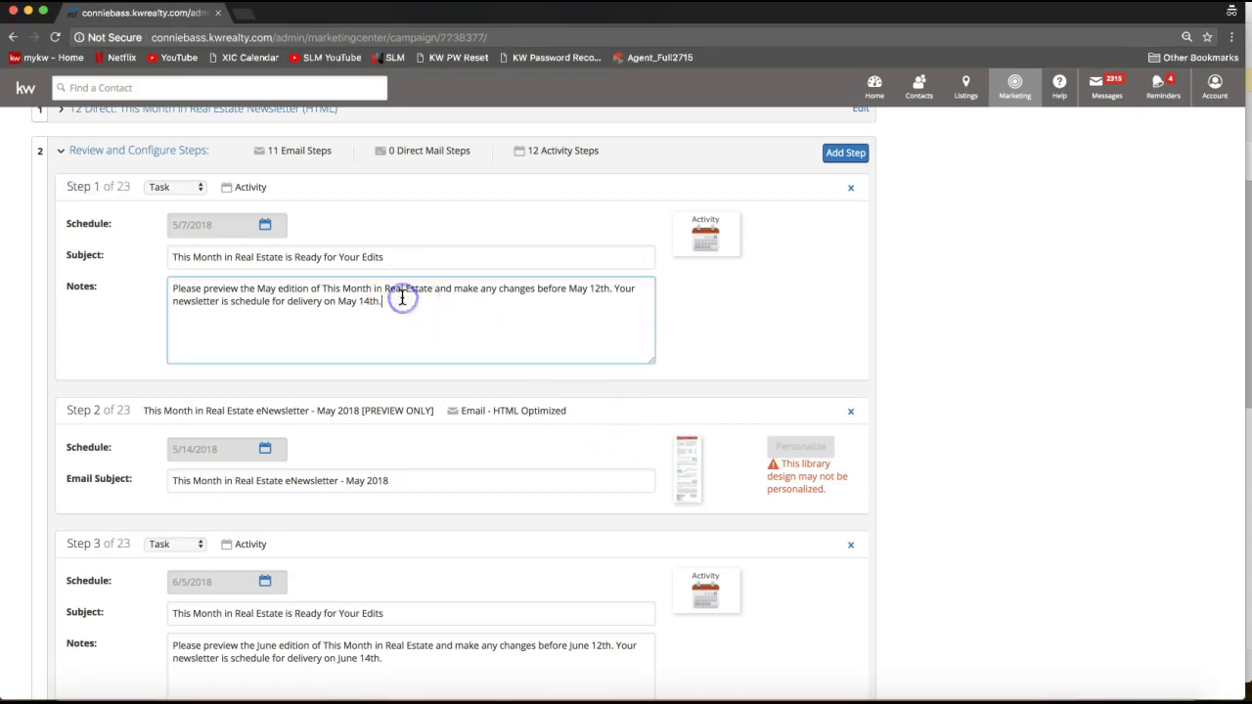
{"action": "left_click", "coordinate": [679, 450]}
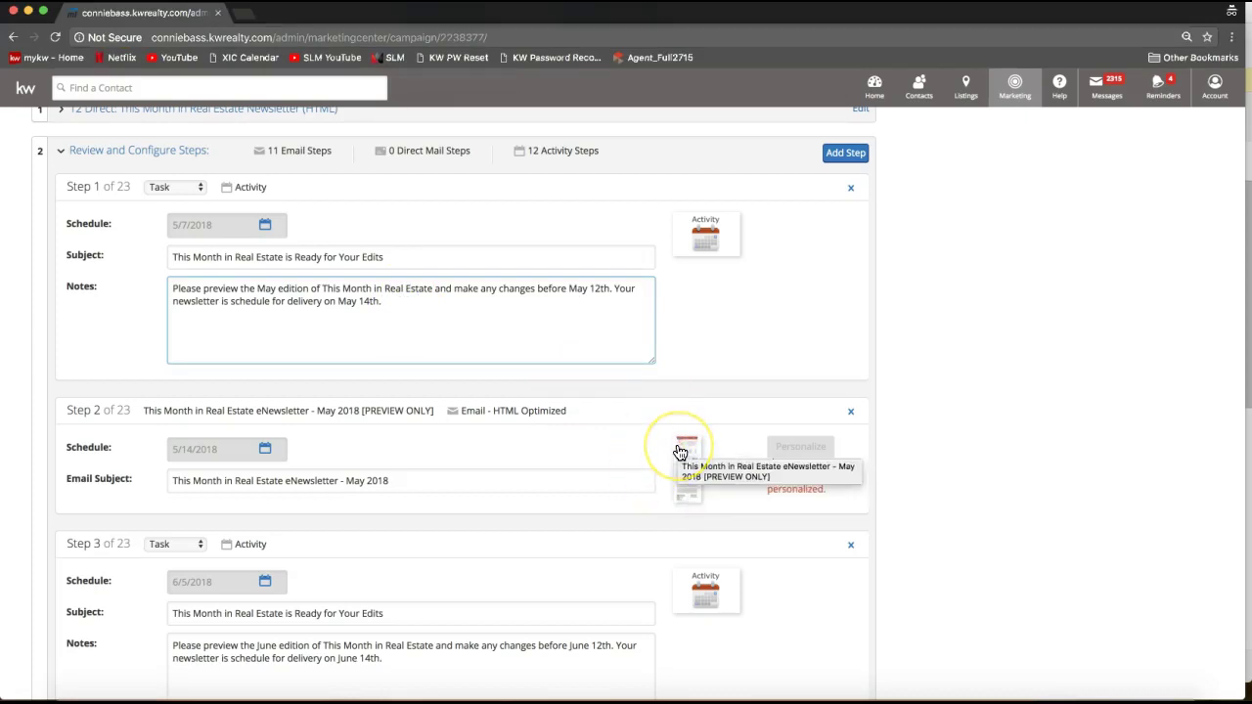
{"action": "left_click", "coordinate": [636, 431]}
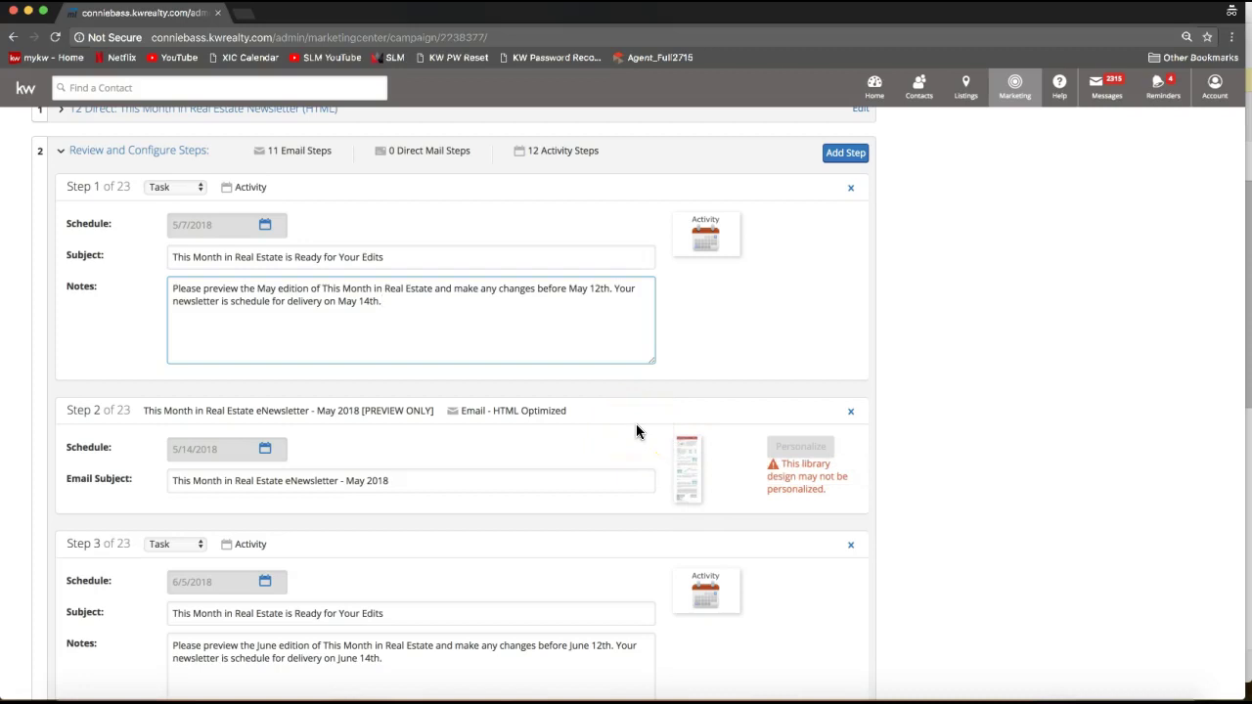
Save the 23 campaign steps and bring up the campaign's groups and contacts chooser
{"action": "scroll", "coordinate": [636, 430], "scroll_direction": "down", "scroll_amount": 15}
{"action": "scroll", "coordinate": [635, 430], "scroll_direction": "down", "scroll_amount": 15}
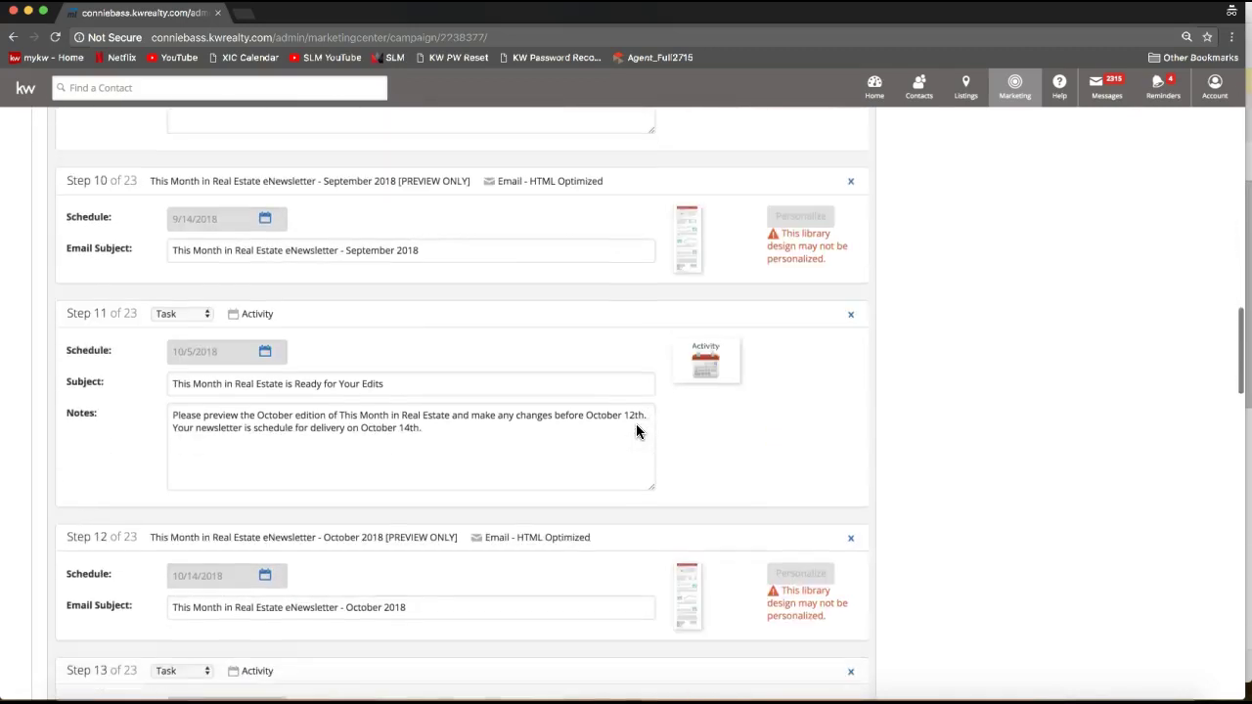
{"action": "scroll", "coordinate": [636, 431], "scroll_direction": "down", "scroll_amount": 15}
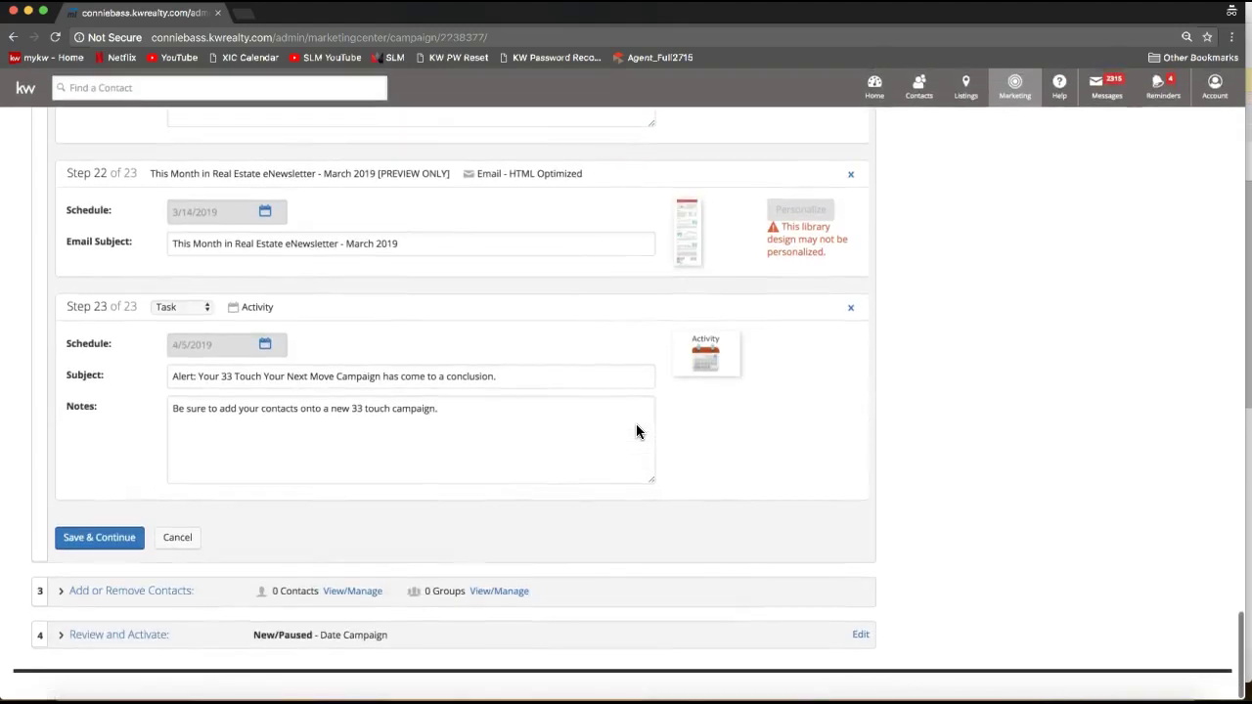
{"action": "left_click", "coordinate": [87, 546]}
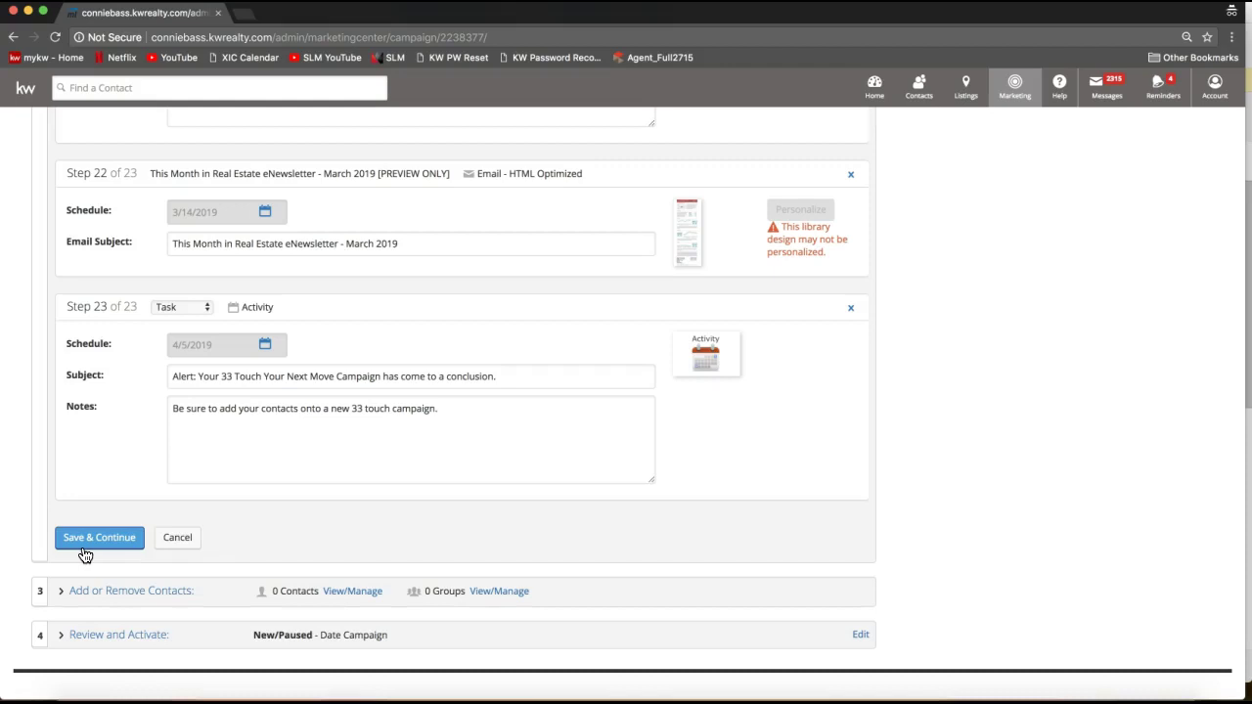
{"action": "left_click", "coordinate": [88, 552]}
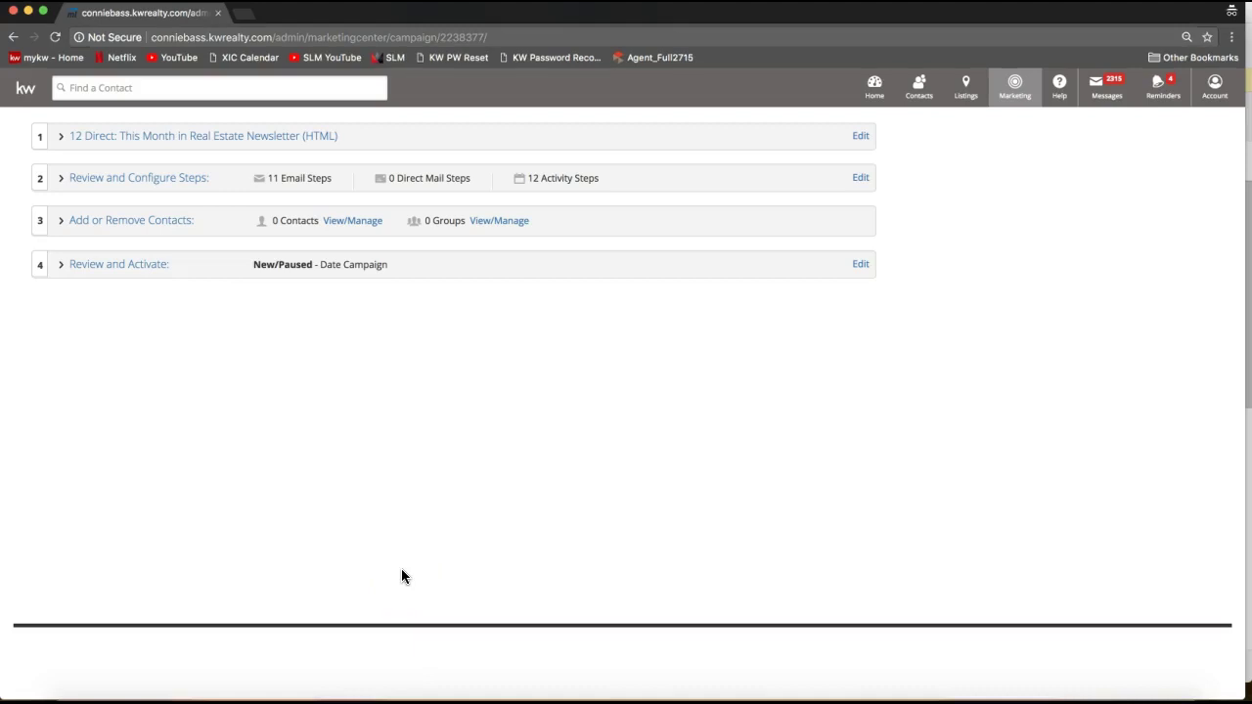
{"action": "left_click", "coordinate": [126, 225]}
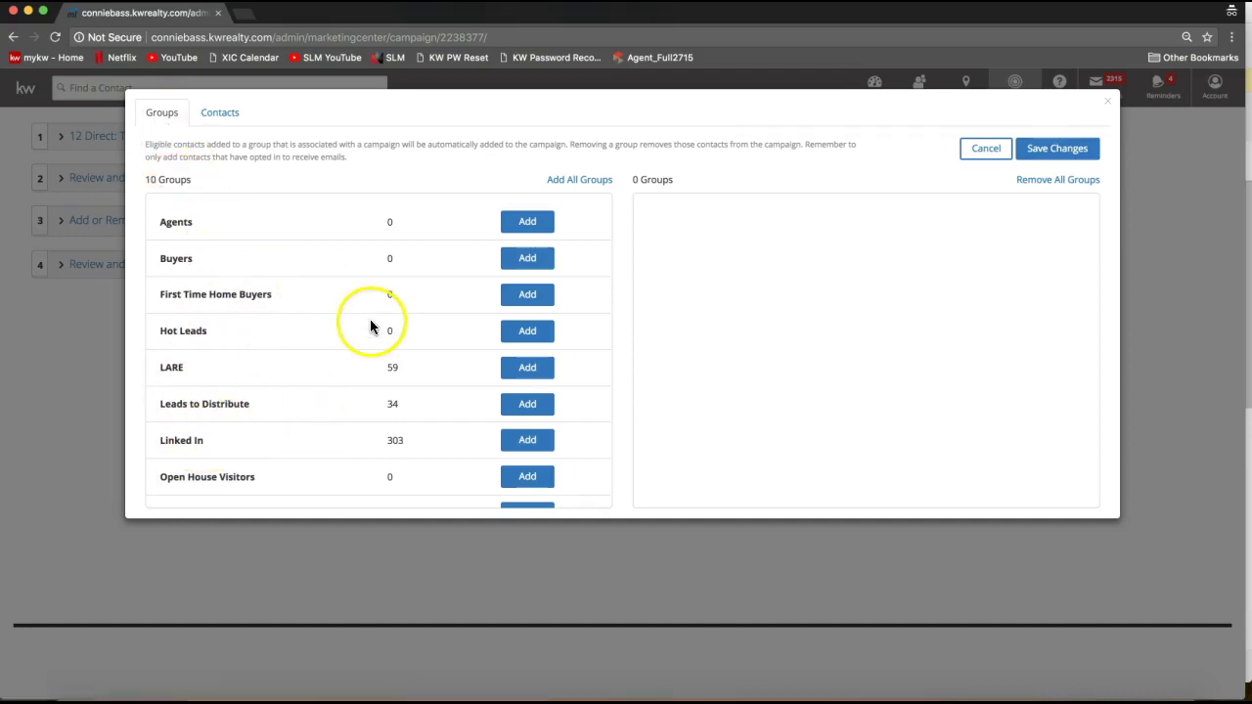
Add the Linked In (303), Leads to Distribute (34) and Past Clients (41) groups
{"action": "scroll", "coordinate": [365, 322], "scroll_direction": "down", "scroll_amount": 1}
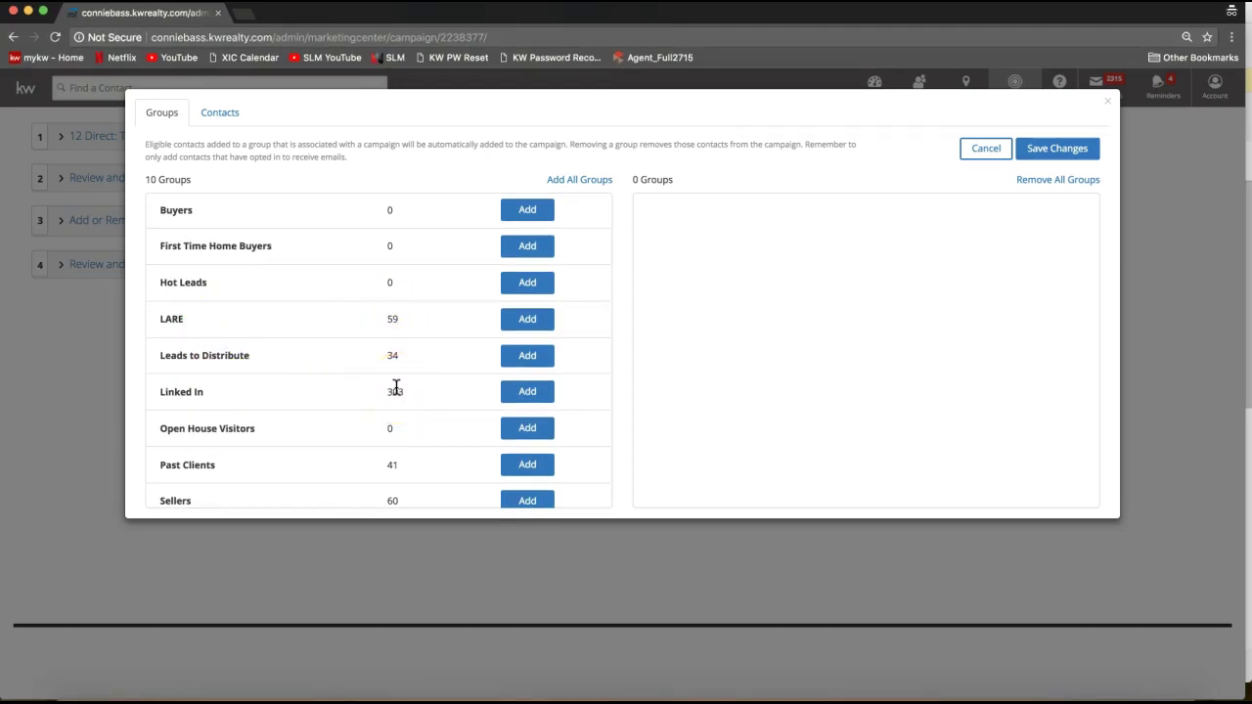
{"action": "left_click", "coordinate": [526, 393]}
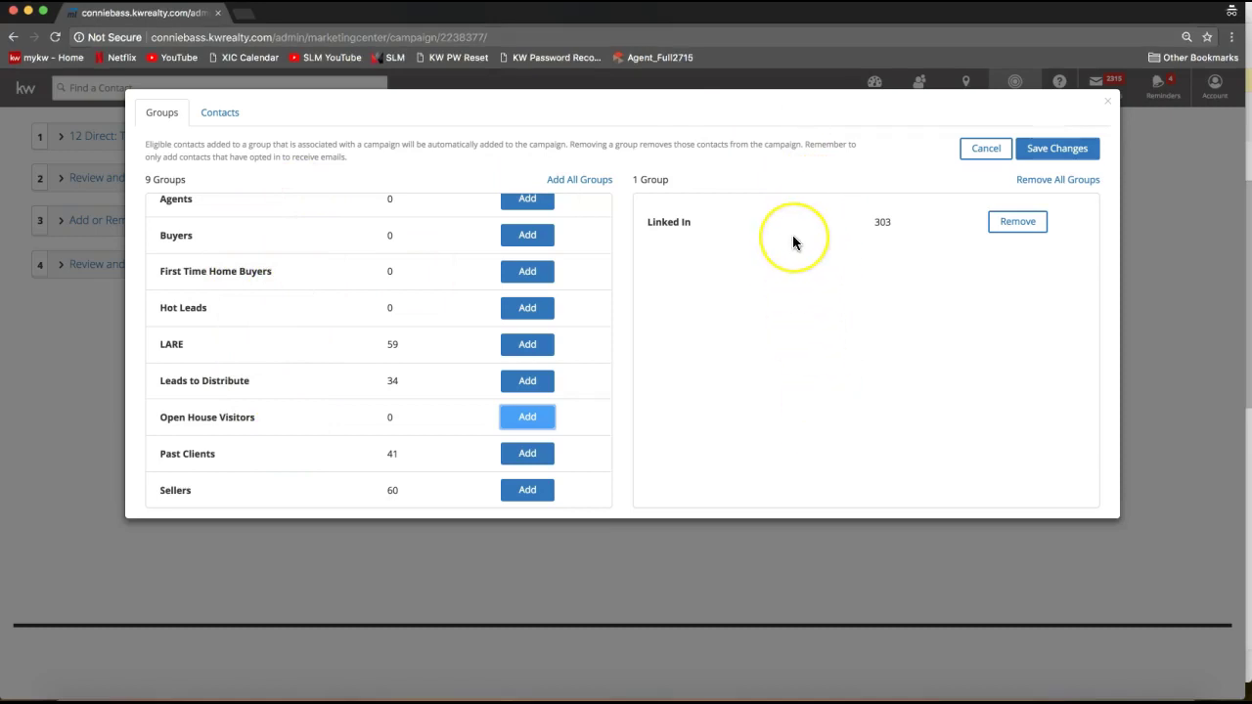
{"action": "left_click", "coordinate": [517, 383]}
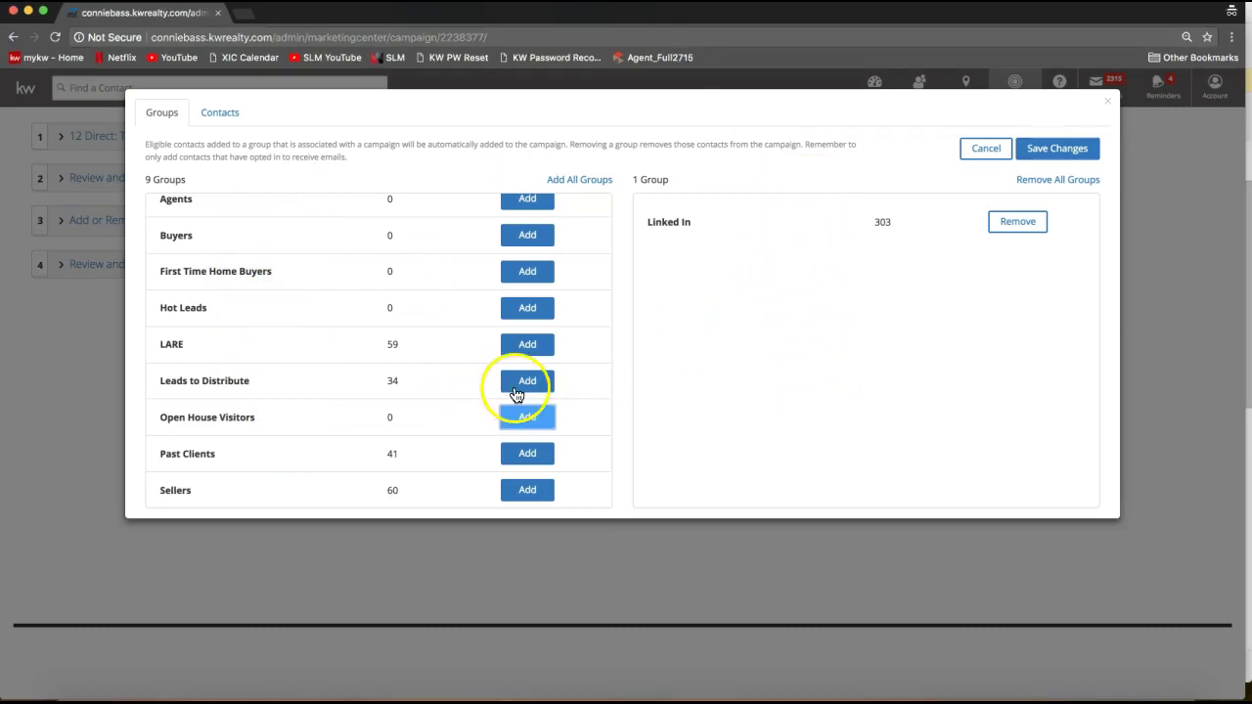
{"action": "left_click", "coordinate": [521, 446]}
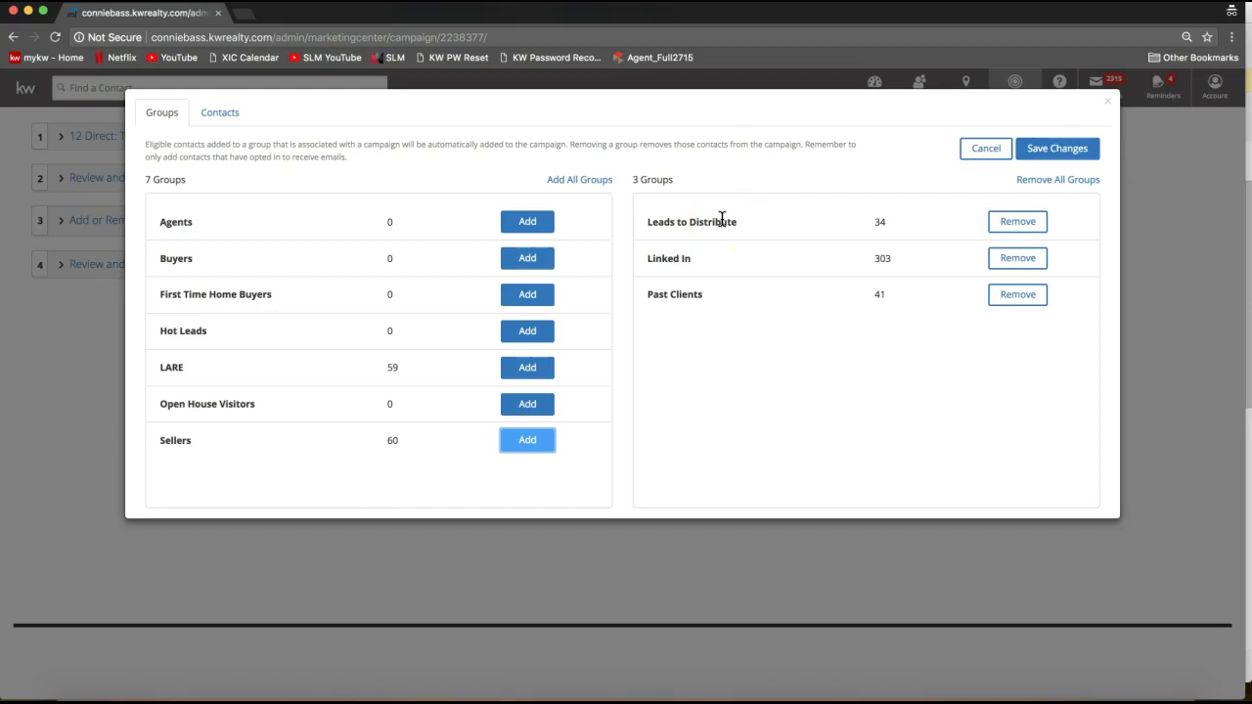
Add every eligible contact to the campaign from the Contacts tab
{"action": "left_click", "coordinate": [212, 120]}
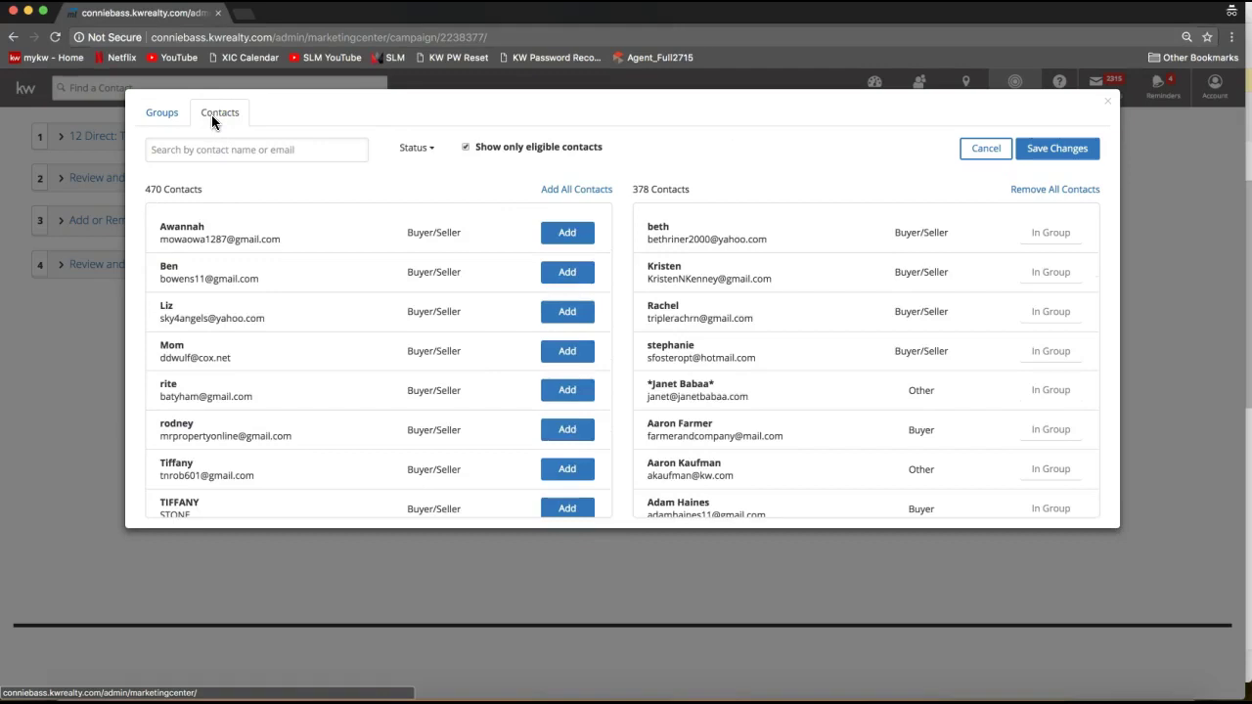
{"action": "left_click", "coordinate": [176, 148]}
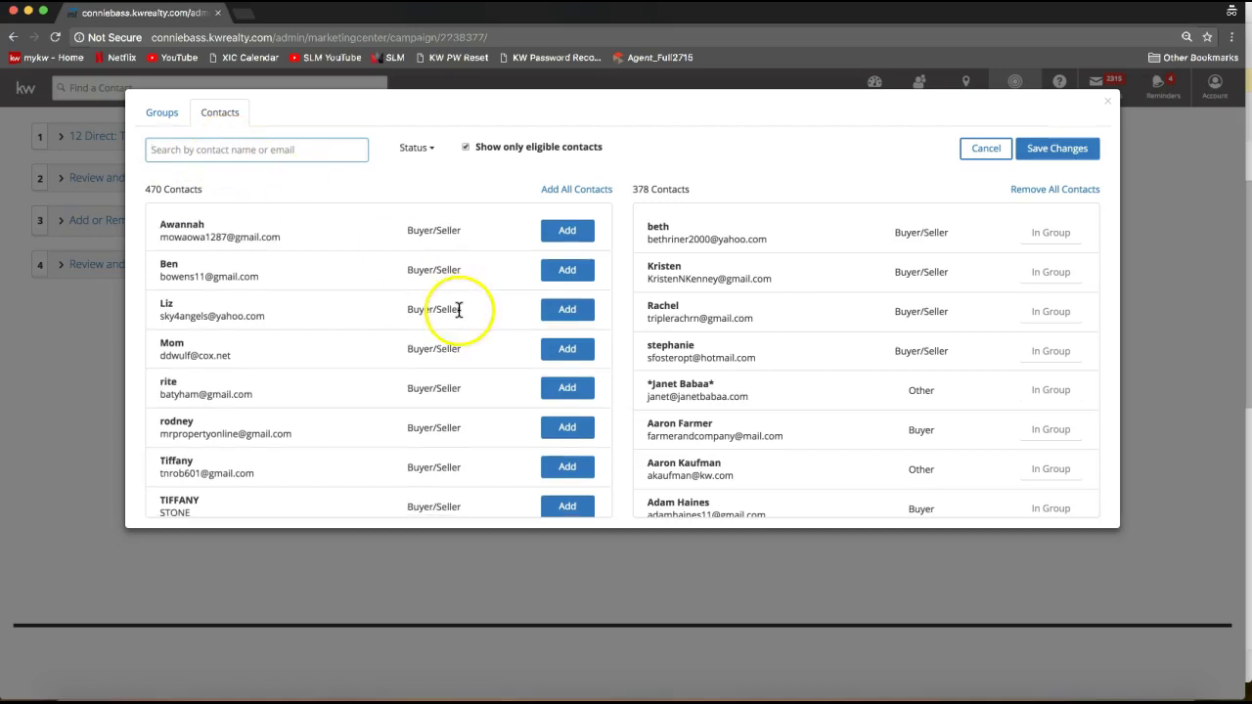
{"action": "scroll", "coordinate": [479, 311], "scroll_direction": "down", "scroll_amount": 1}
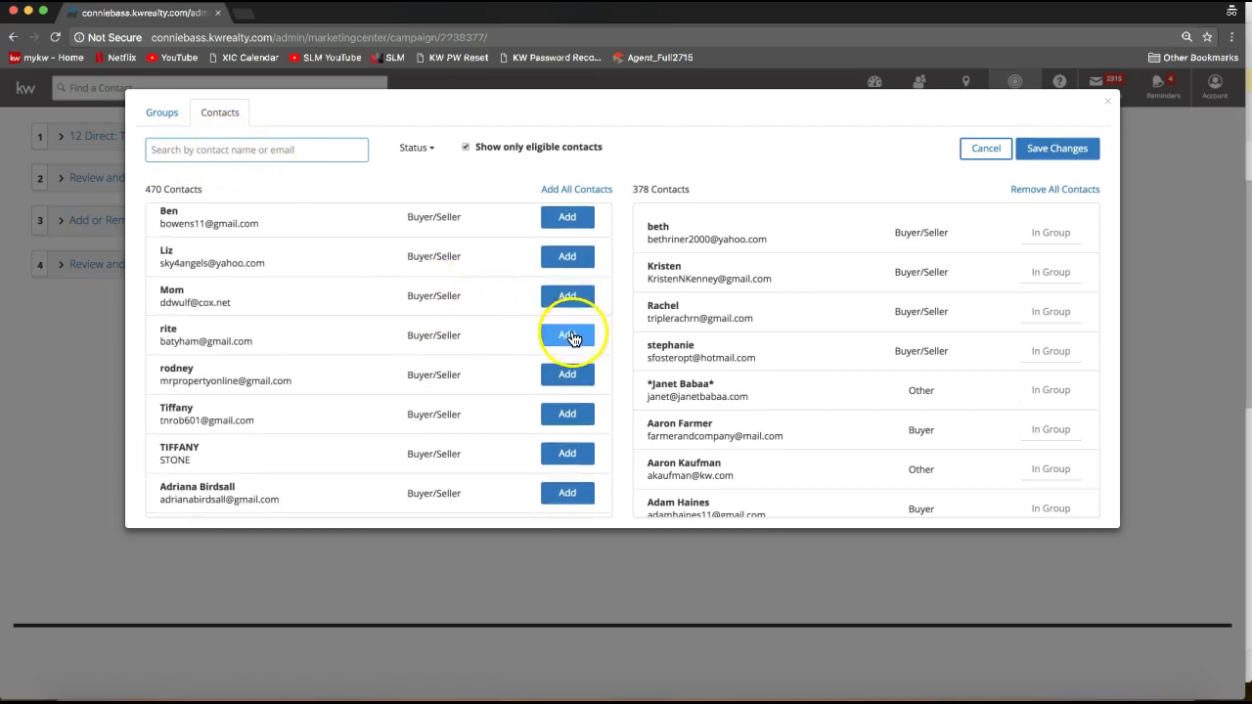
{"action": "scroll", "coordinate": [574, 379], "scroll_direction": "up", "scroll_amount": 1}
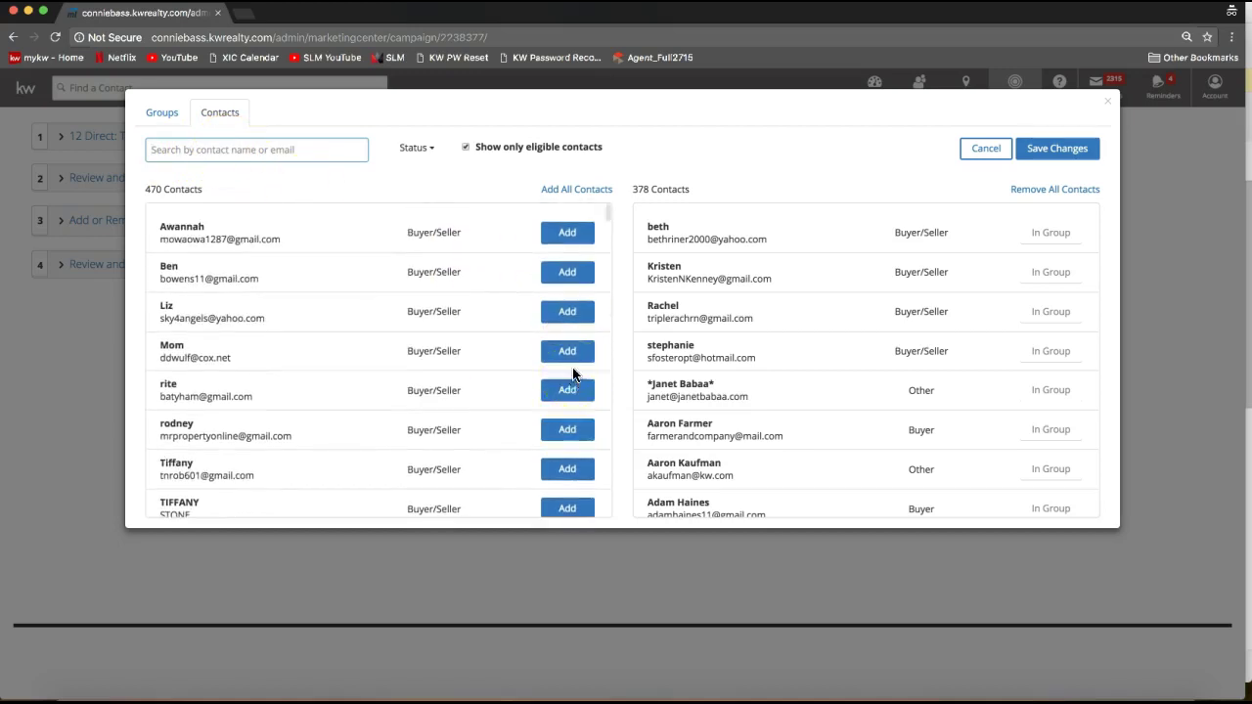
{"action": "left_click", "coordinate": [576, 193]}
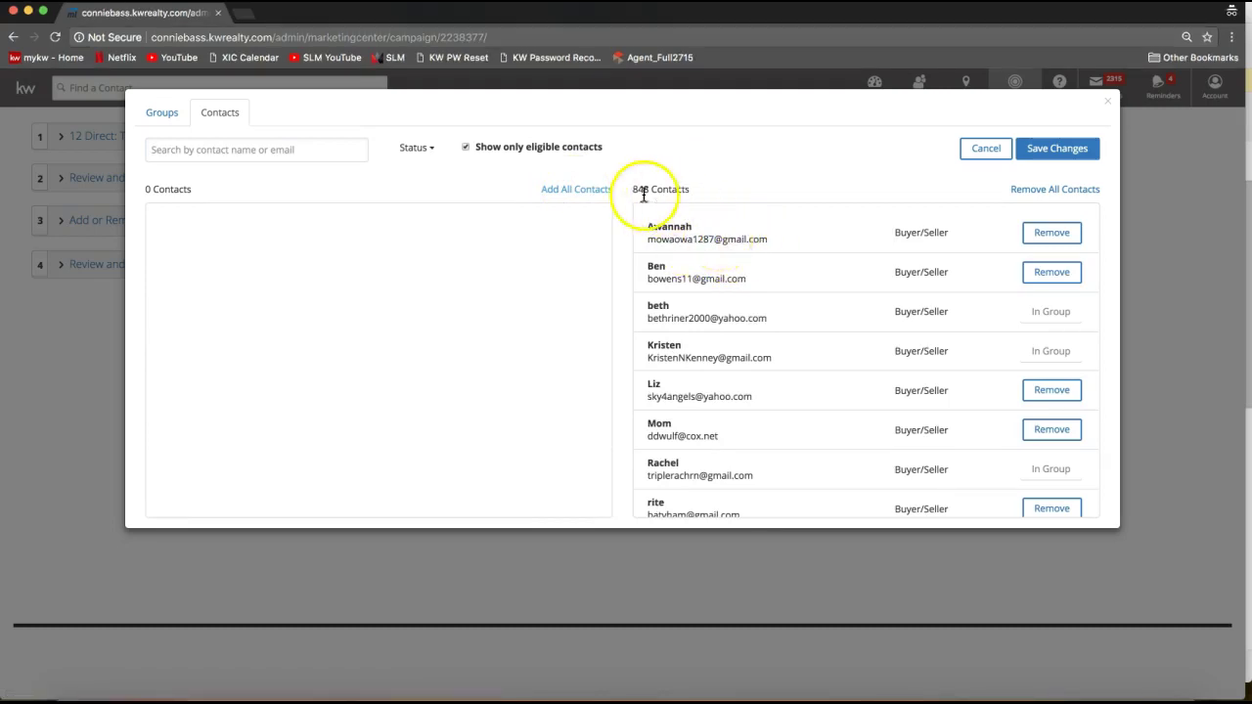
Check the 848-contact total and save the campaign's contact changes
{"action": "left_click_drag", "start_coordinate": [632, 189], "coordinate": [689, 188]}
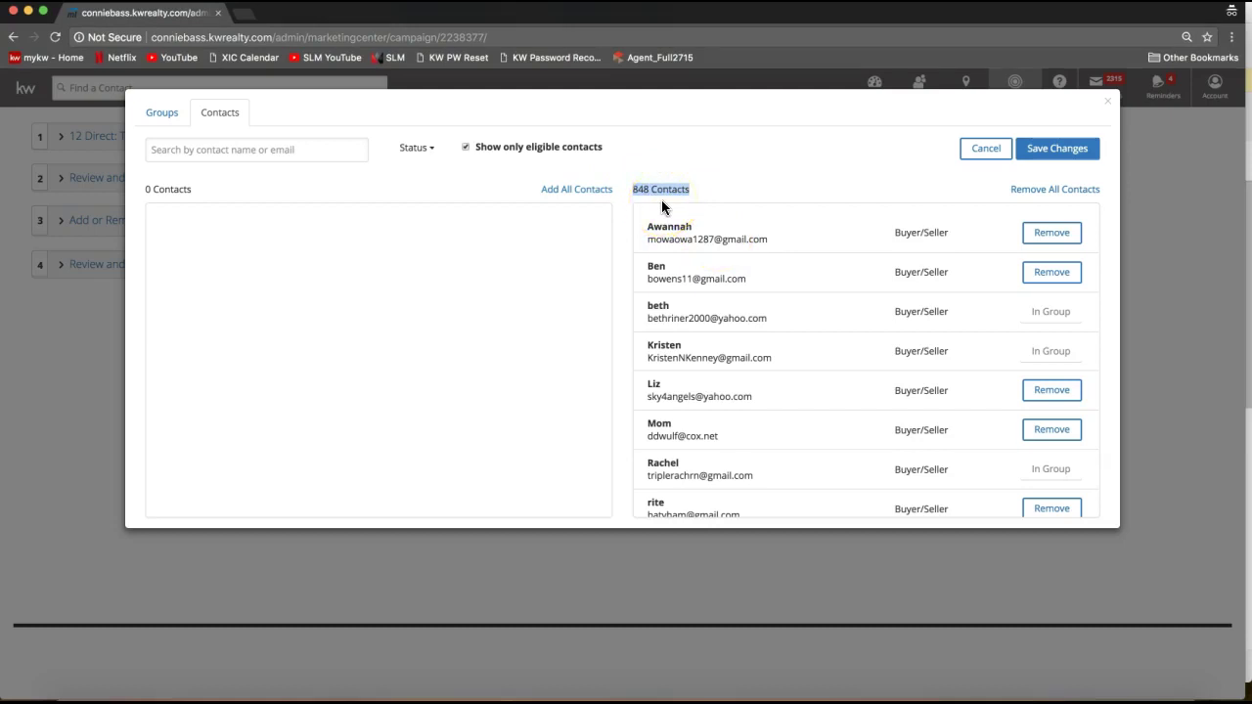
{"action": "double_click", "coordinate": [640, 190]}
{"action": "double_click", "coordinate": [641, 201]}
{"action": "double_click", "coordinate": [644, 201]}
{"action": "left_click", "coordinate": [1066, 152]}
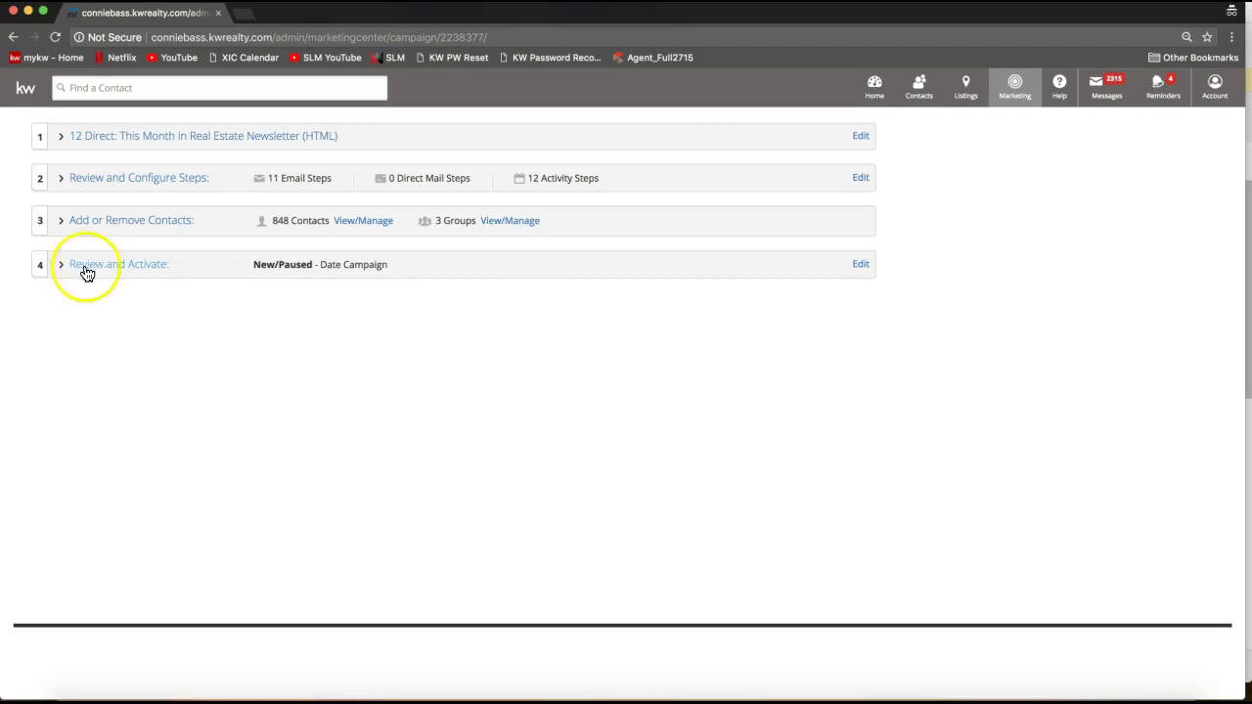
Open Review and Activate past the unsaved-edits alert and confirm the campaign was reviewed
{"action": "left_click", "coordinate": [122, 268]}
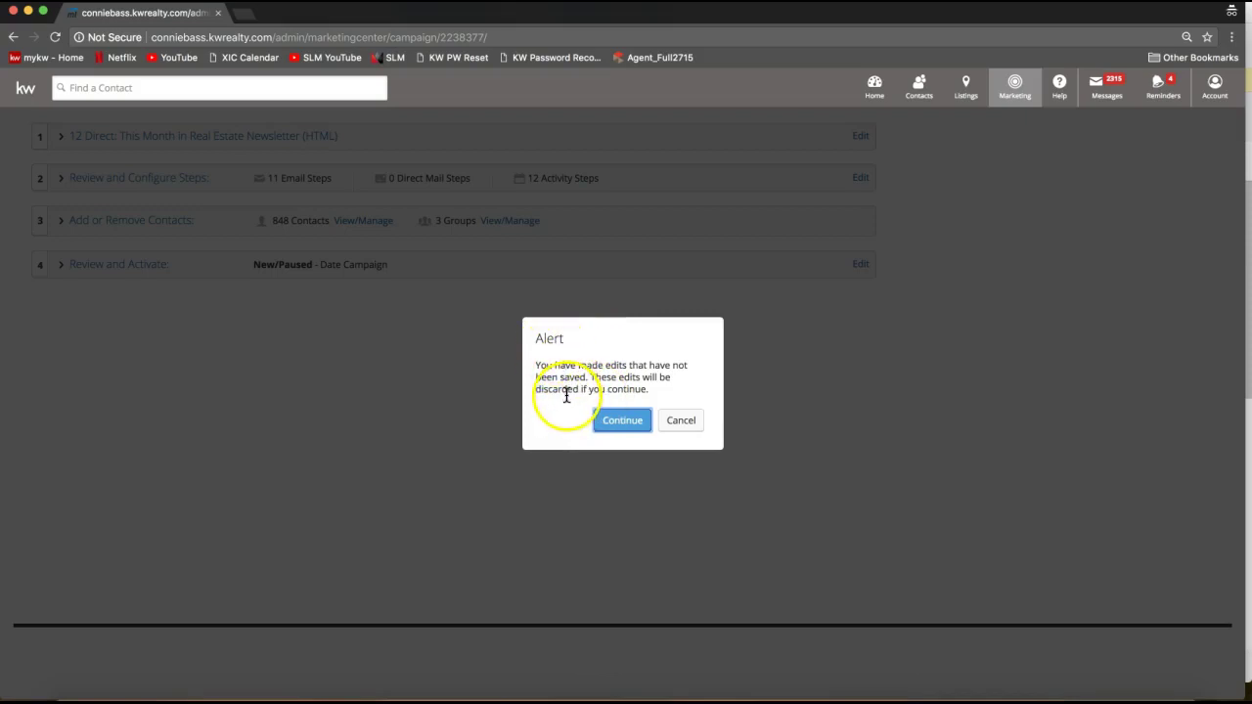
{"action": "left_click", "coordinate": [617, 429]}
{"action": "left_click", "coordinate": [628, 428]}
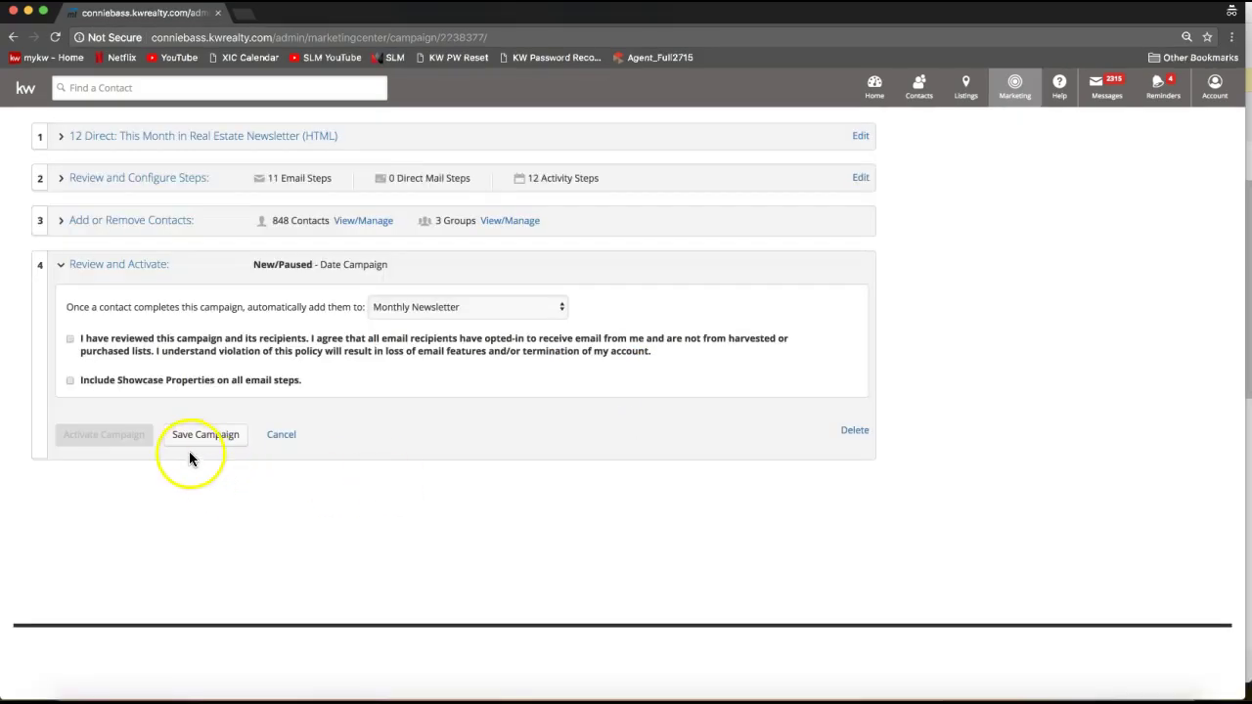
{"action": "left_click", "coordinate": [69, 340]}
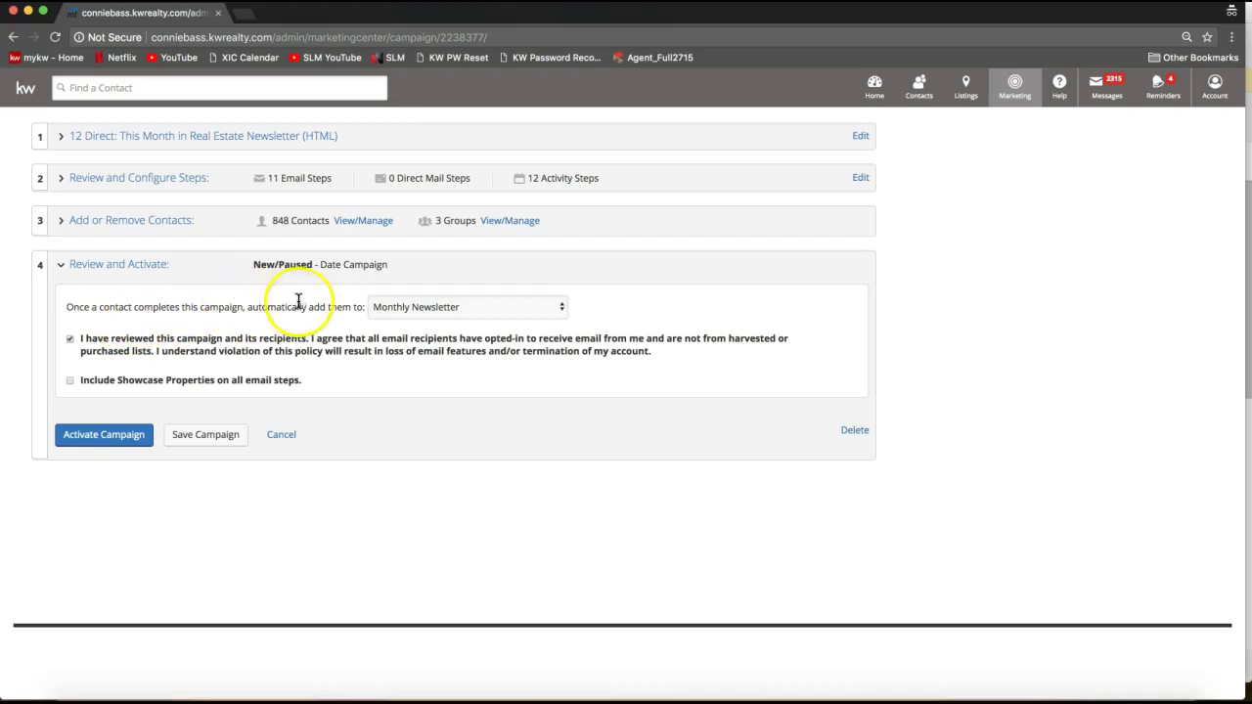
Keep Monthly Newsletter as the follow-up, re-tick the recipients review agreement, and activate the campaign
{"action": "left_click", "coordinate": [395, 311]}
{"action": "left_click", "coordinate": [342, 307]}
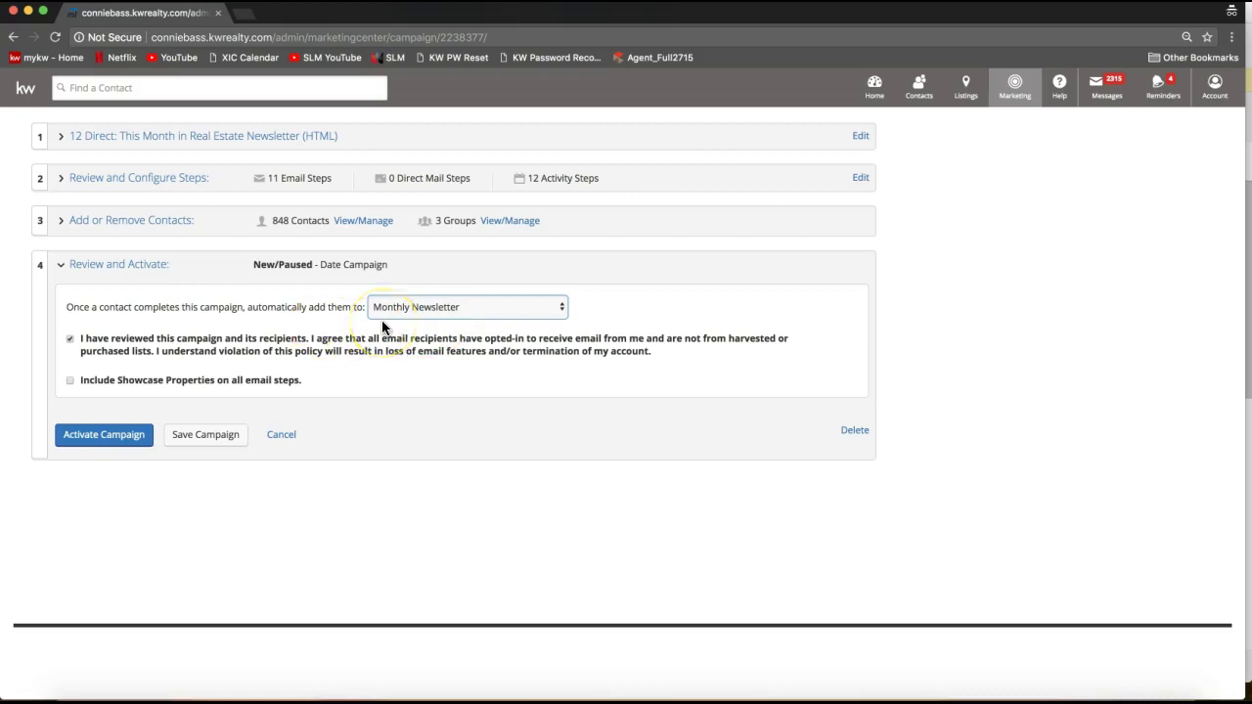
{"action": "left_click_drag", "start_coordinate": [80, 338], "coordinate": [149, 352]}
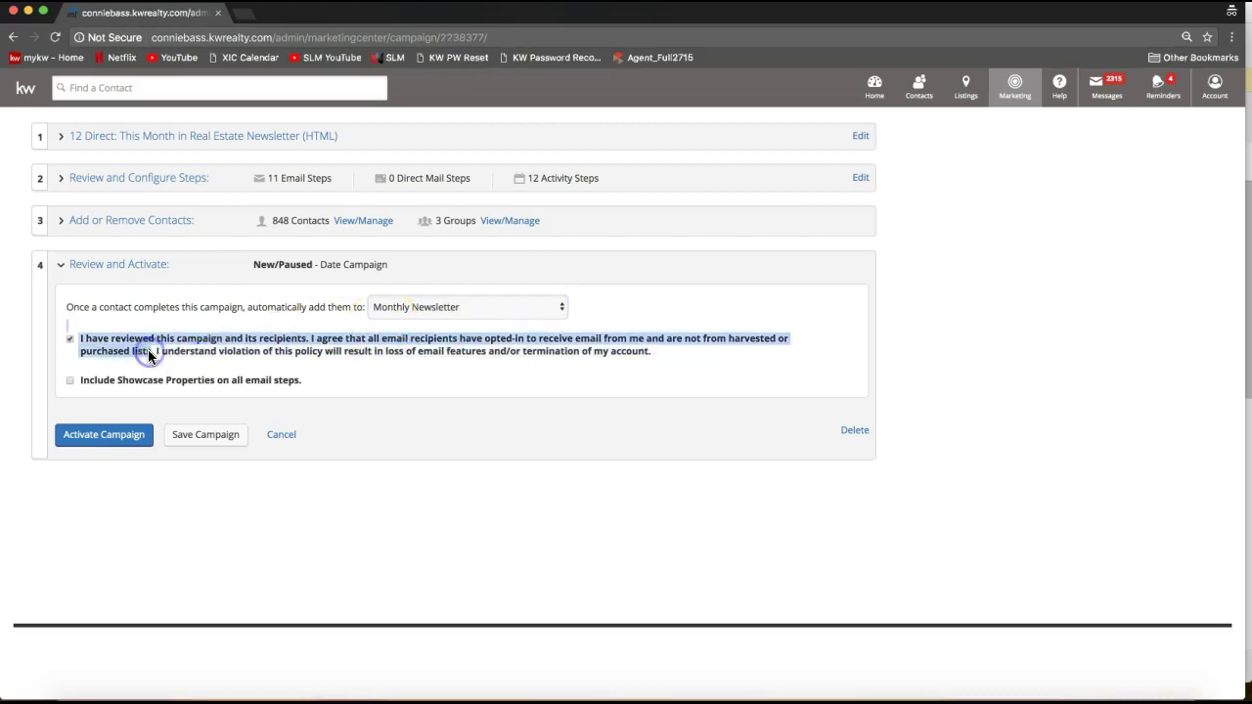
{"action": "left_click", "coordinate": [148, 349]}
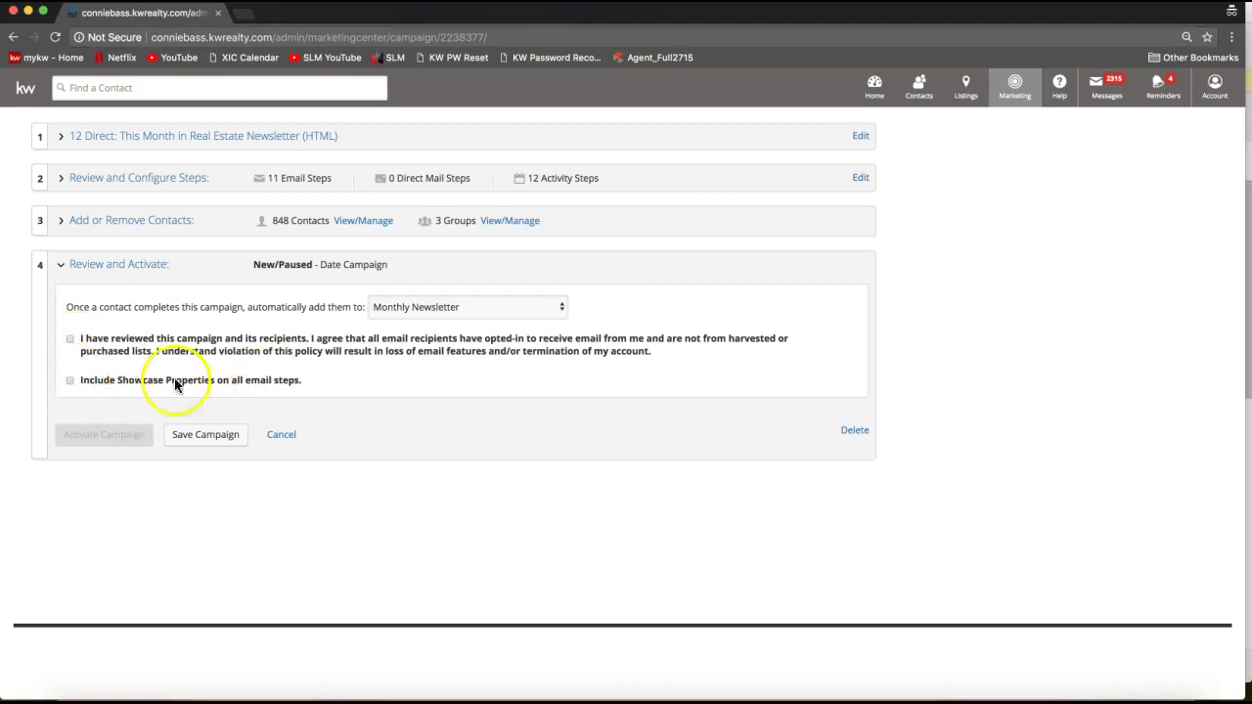
{"action": "left_click", "coordinate": [71, 340]}
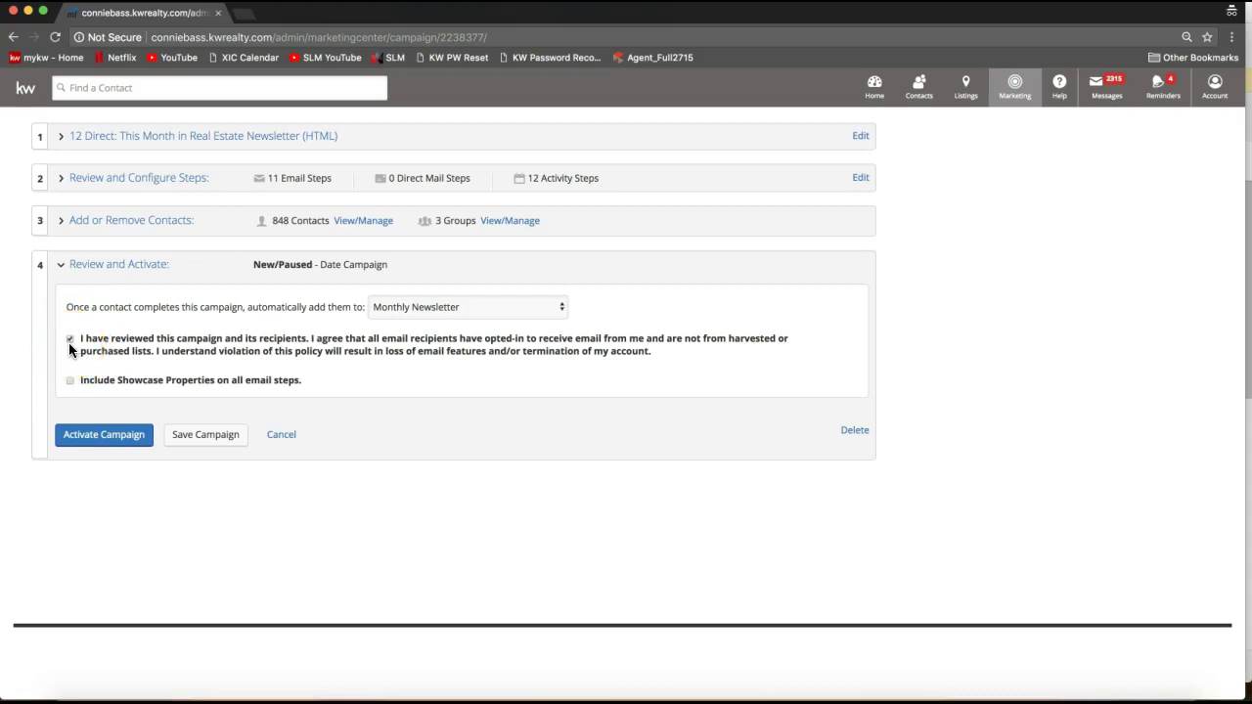
{"action": "left_click", "coordinate": [98, 444]}
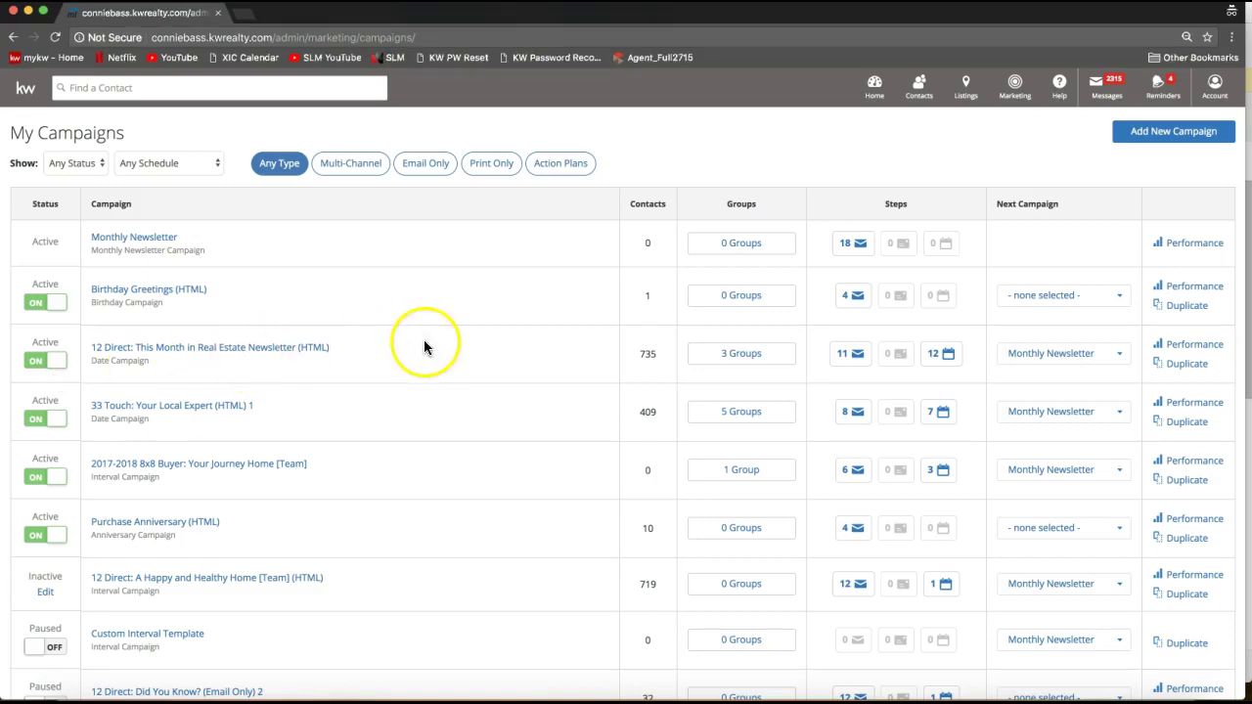
Go to the My Account page through the top-bar Account menu
{"action": "left_click", "coordinate": [1215, 93]}
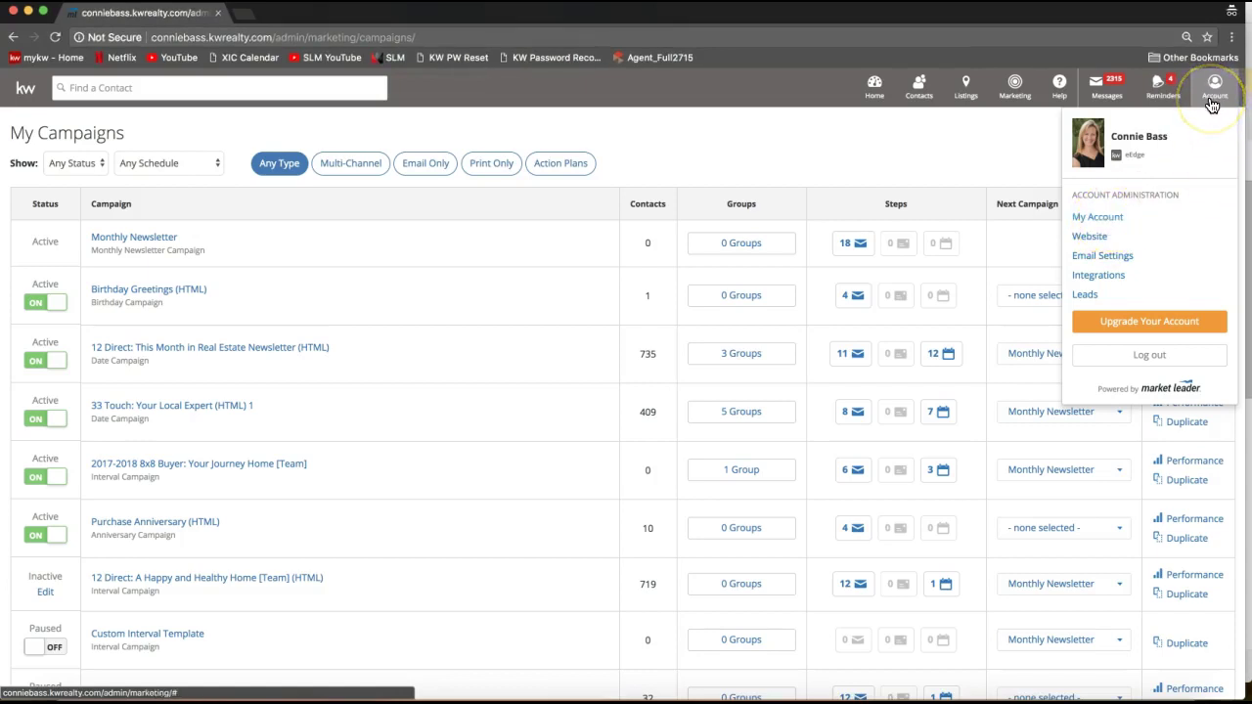
{"action": "left_click", "coordinate": [1097, 219]}
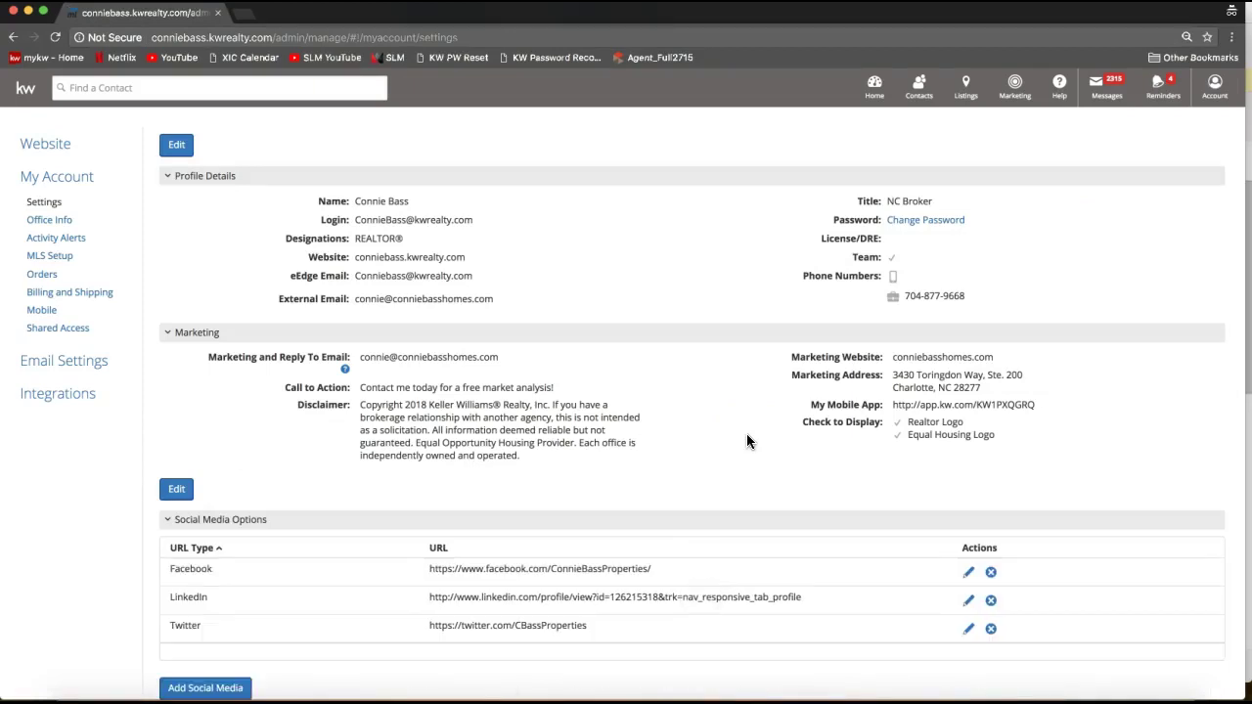
{"action": "scroll", "coordinate": [746, 438], "scroll_direction": "down", "scroll_amount": 1}
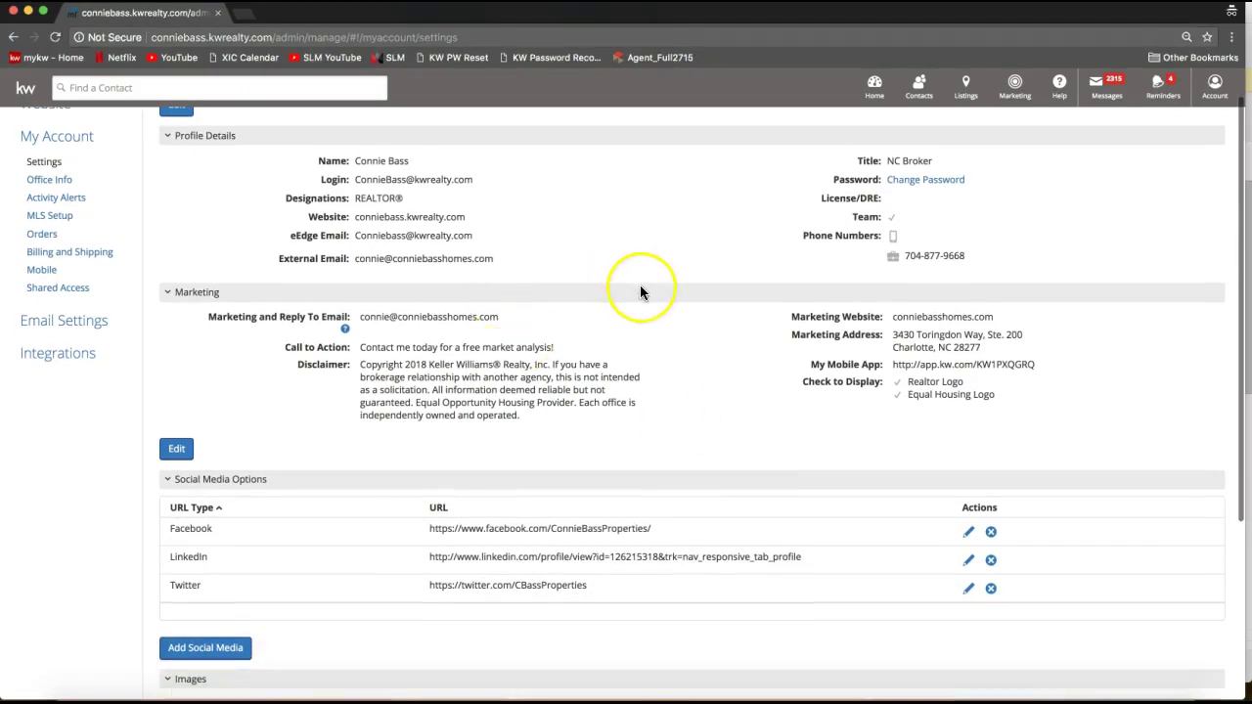
{"action": "scroll", "coordinate": [640, 291], "scroll_direction": "up", "scroll_amount": 1}
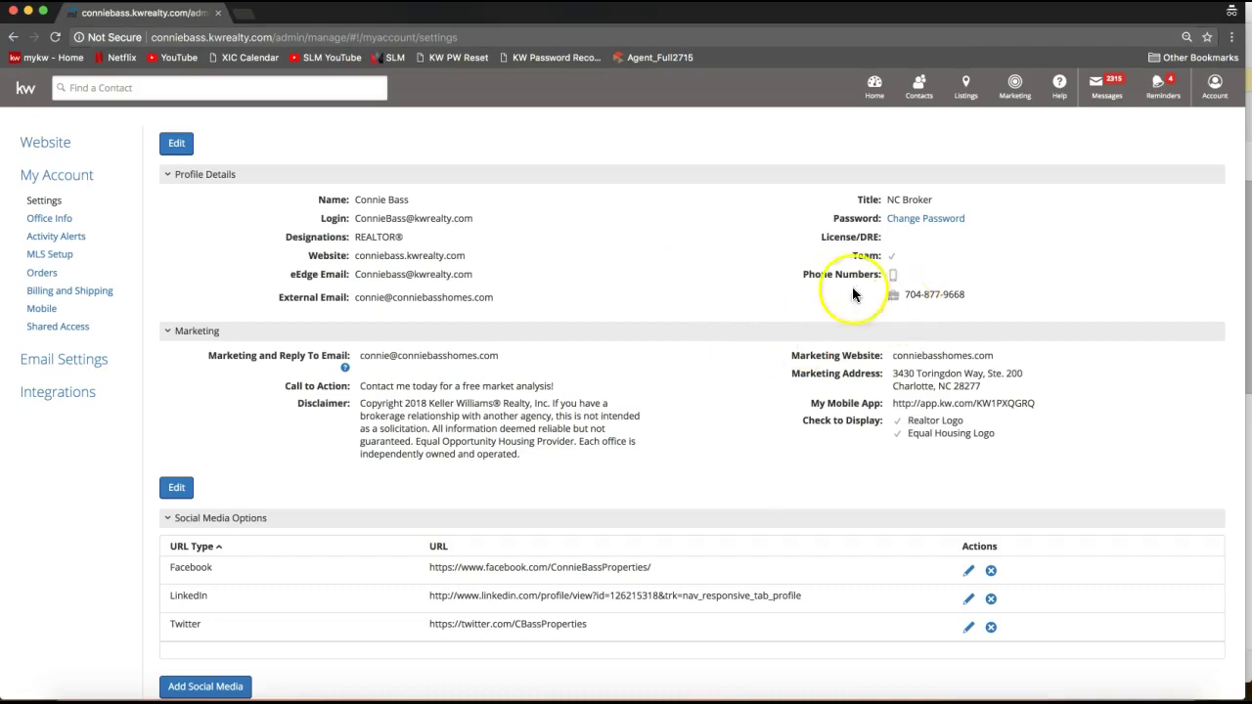
{"action": "left_click_drag", "start_coordinate": [813, 273], "coordinate": [869, 276]}
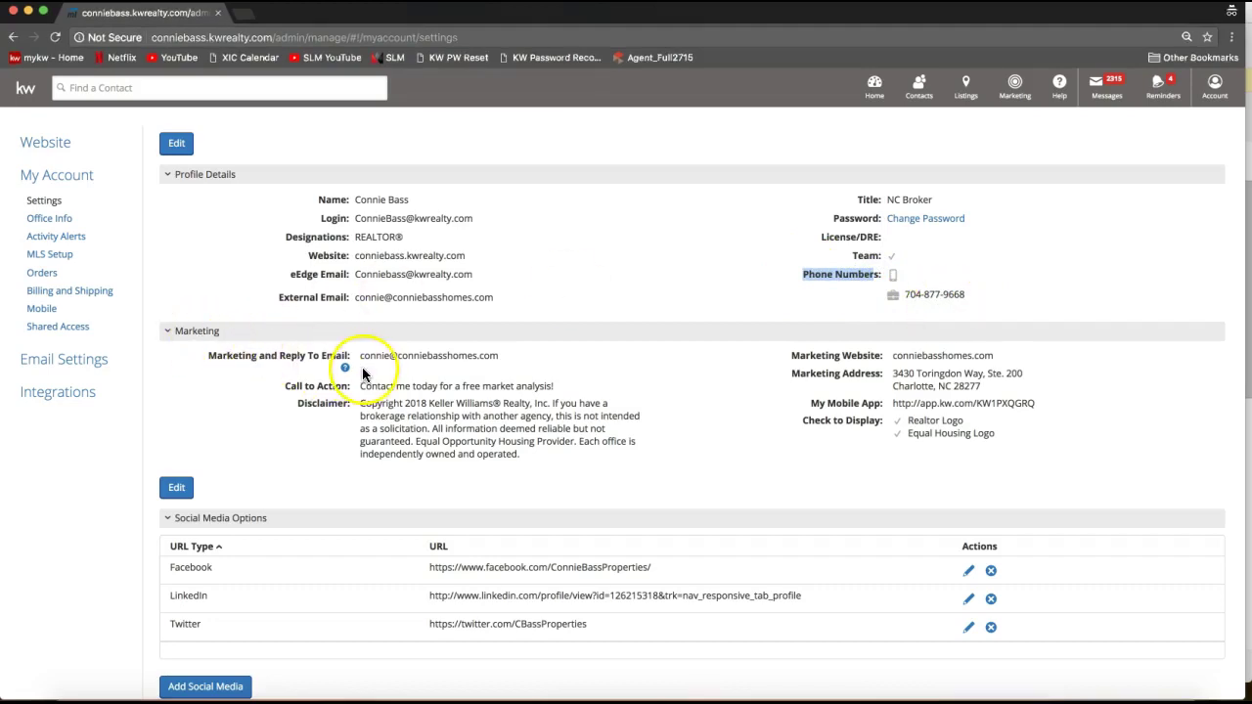
{"action": "left_click_drag", "start_coordinate": [357, 356], "coordinate": [502, 354]}
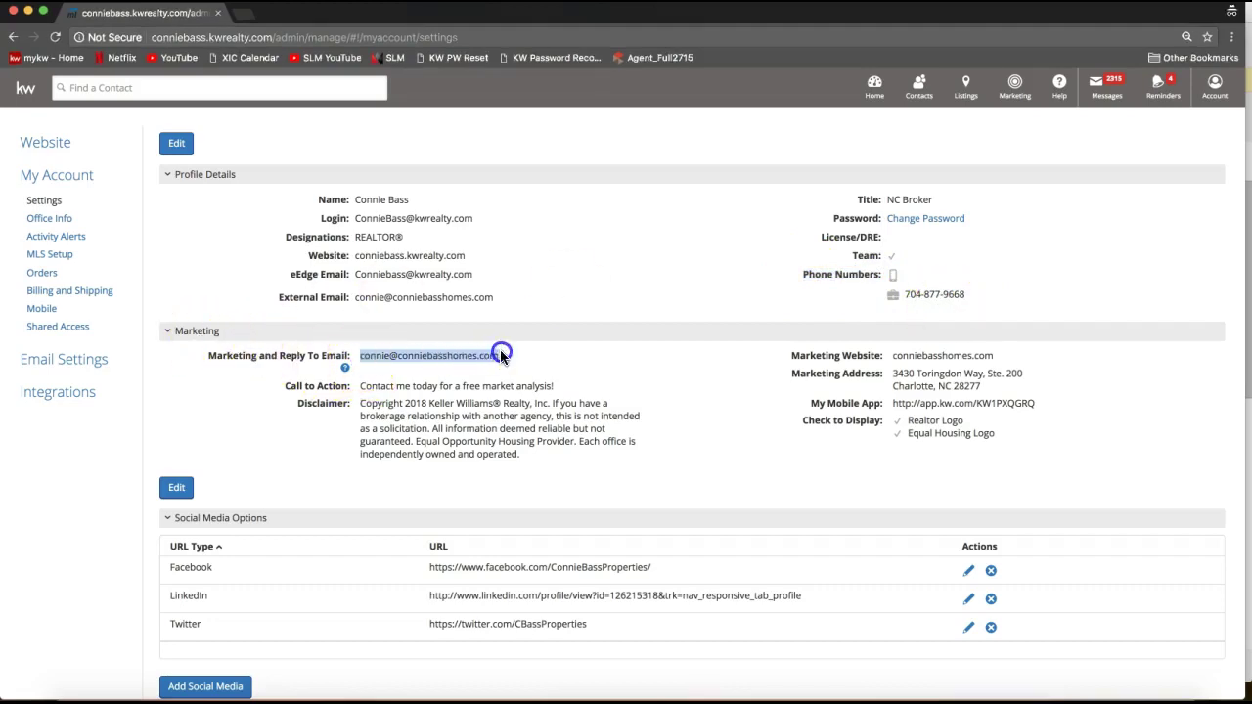
{"action": "left_click", "coordinate": [411, 368]}
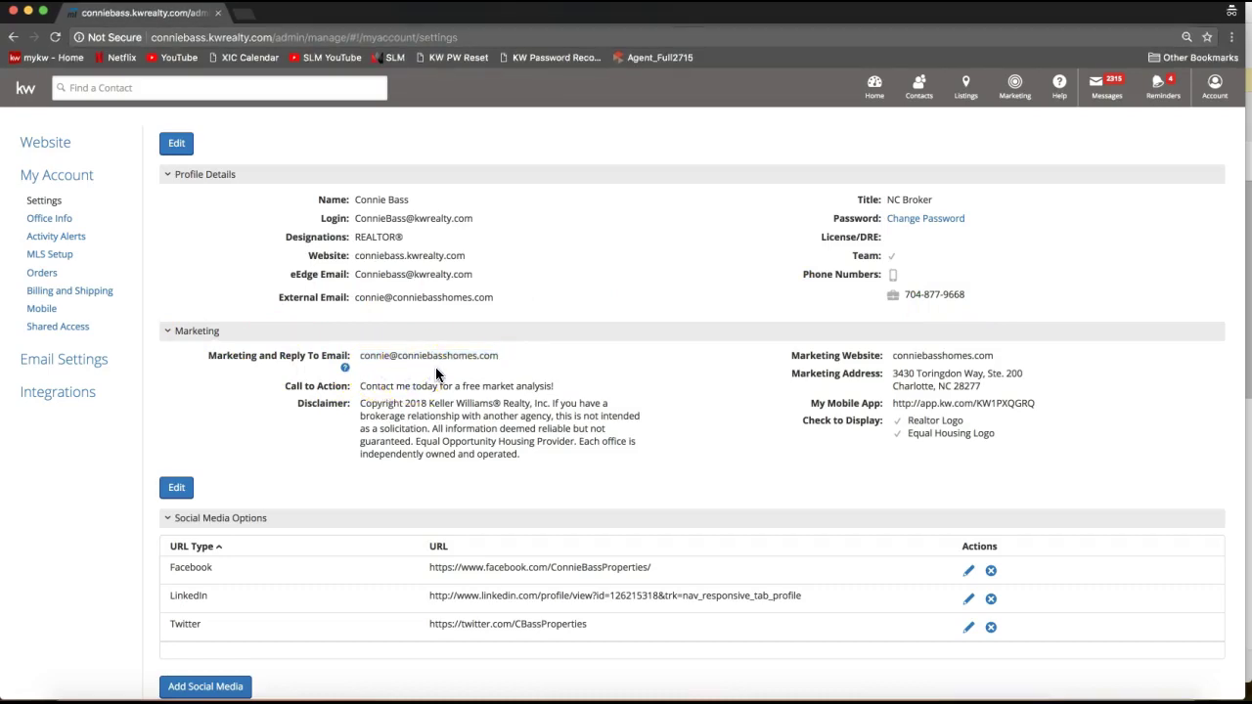
{"action": "left_click", "coordinate": [888, 355]}
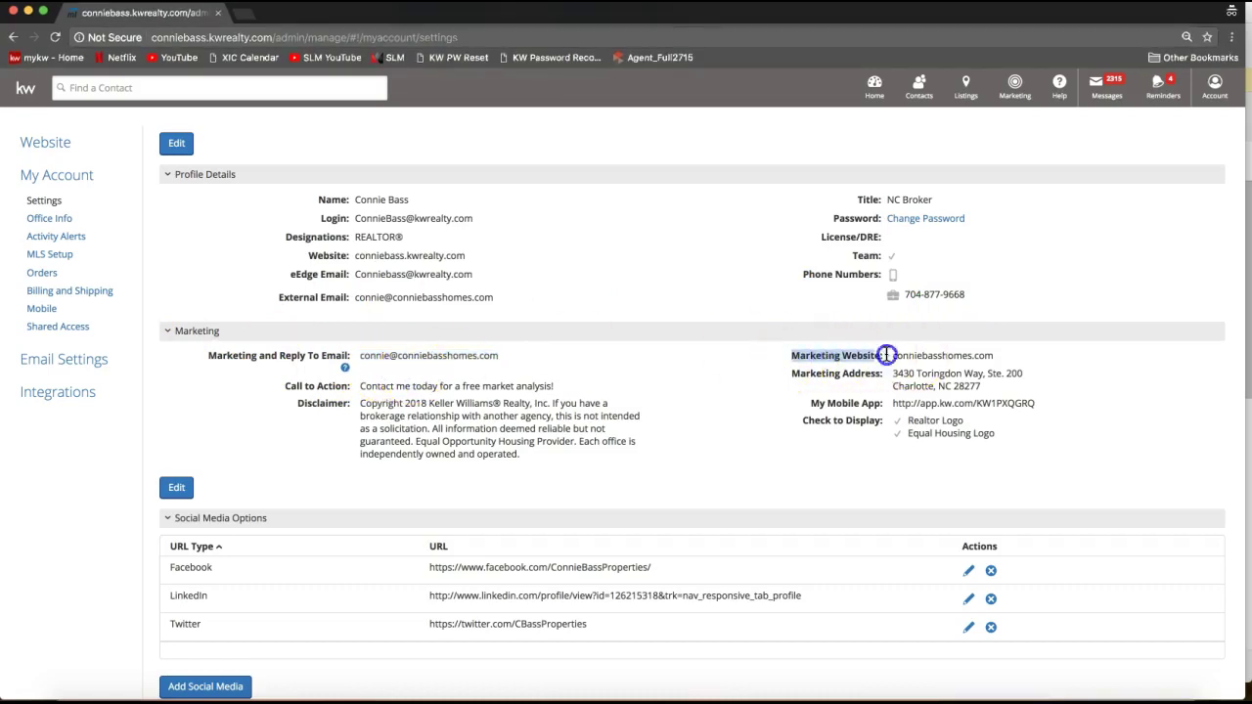
{"action": "left_click", "coordinate": [982, 352]}
{"action": "triple_click", "coordinate": [983, 352]}
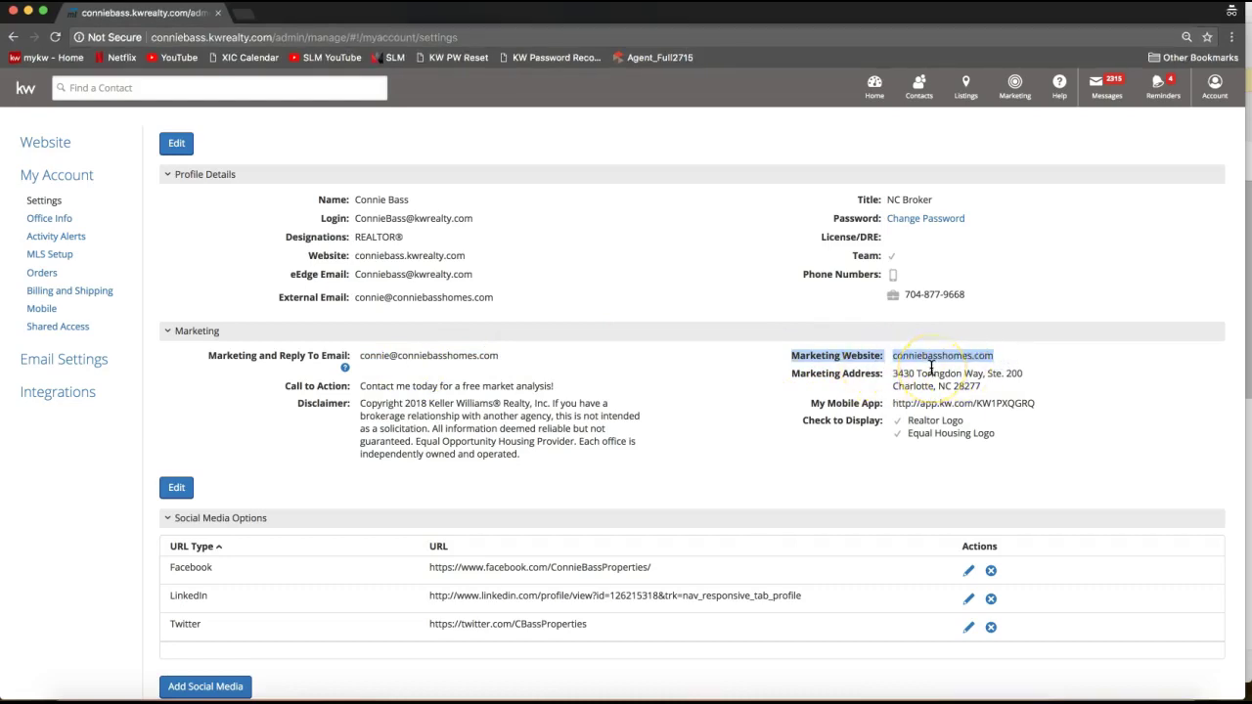
{"action": "left_click_drag", "start_coordinate": [788, 372], "coordinate": [987, 386]}
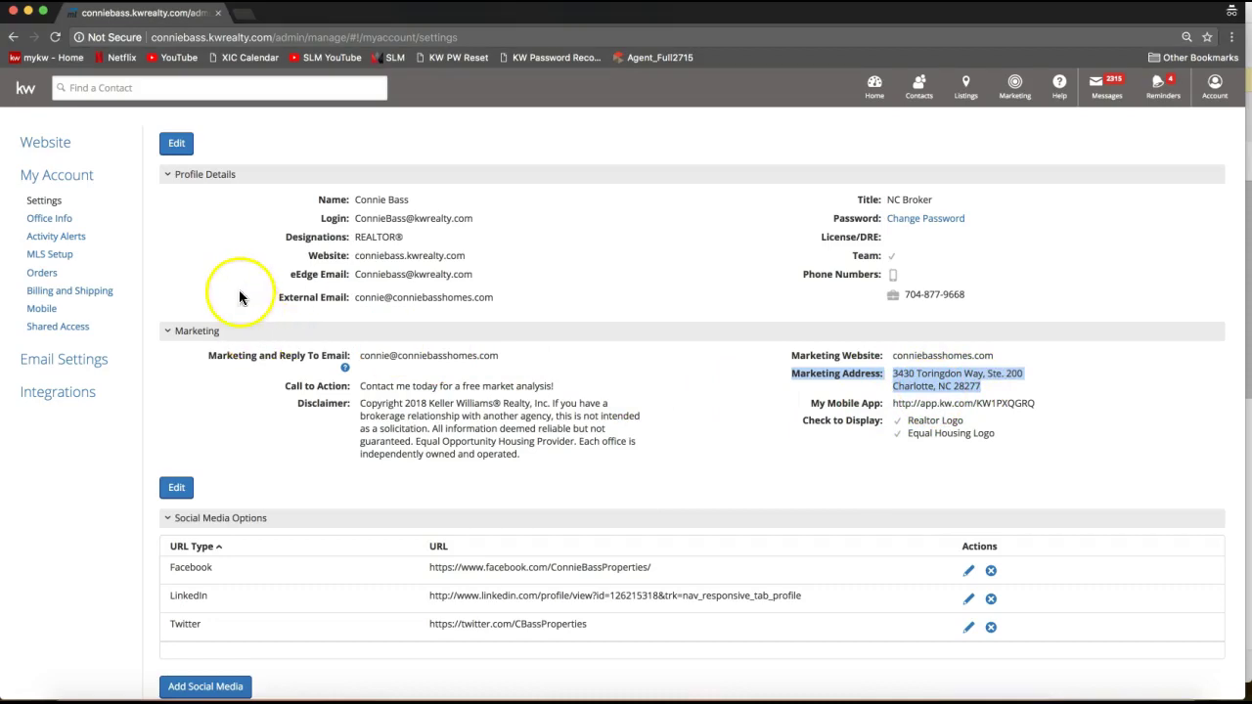
{"action": "left_click", "coordinate": [178, 147]}
{"action": "scroll", "coordinate": [513, 370], "scroll_direction": "down", "scroll_amount": 5}
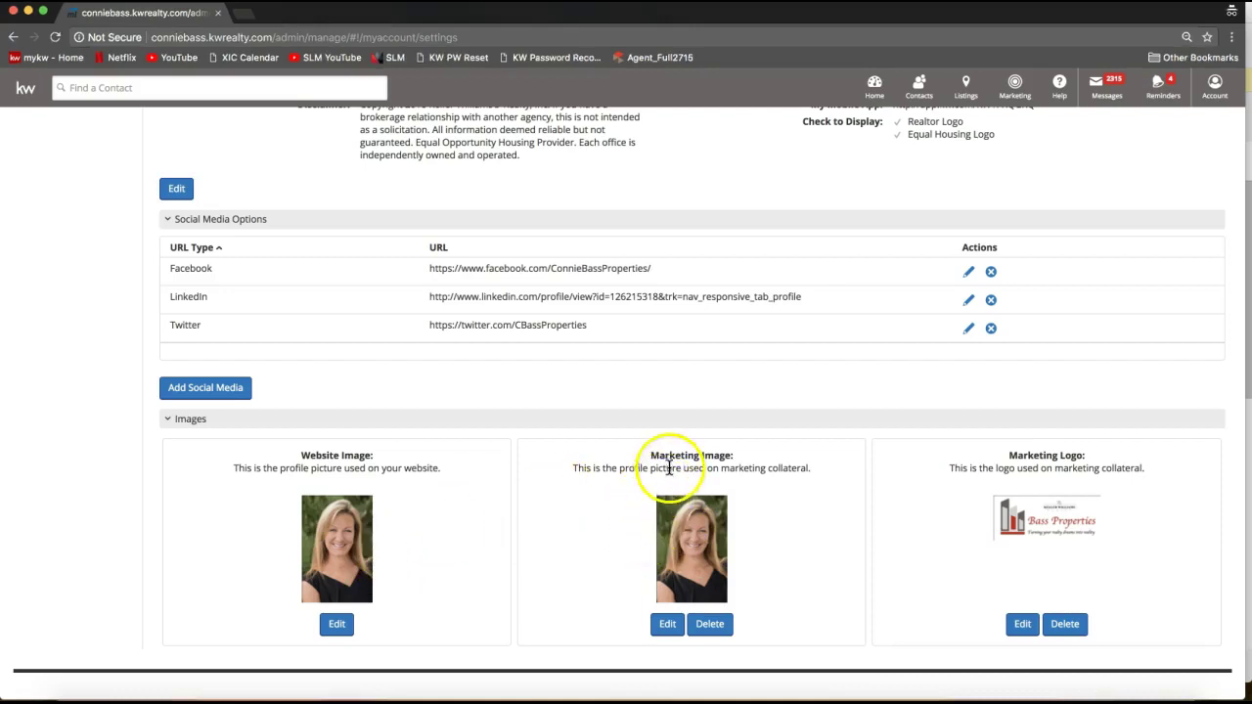
{"action": "left_click_drag", "start_coordinate": [651, 455], "coordinate": [740, 455]}
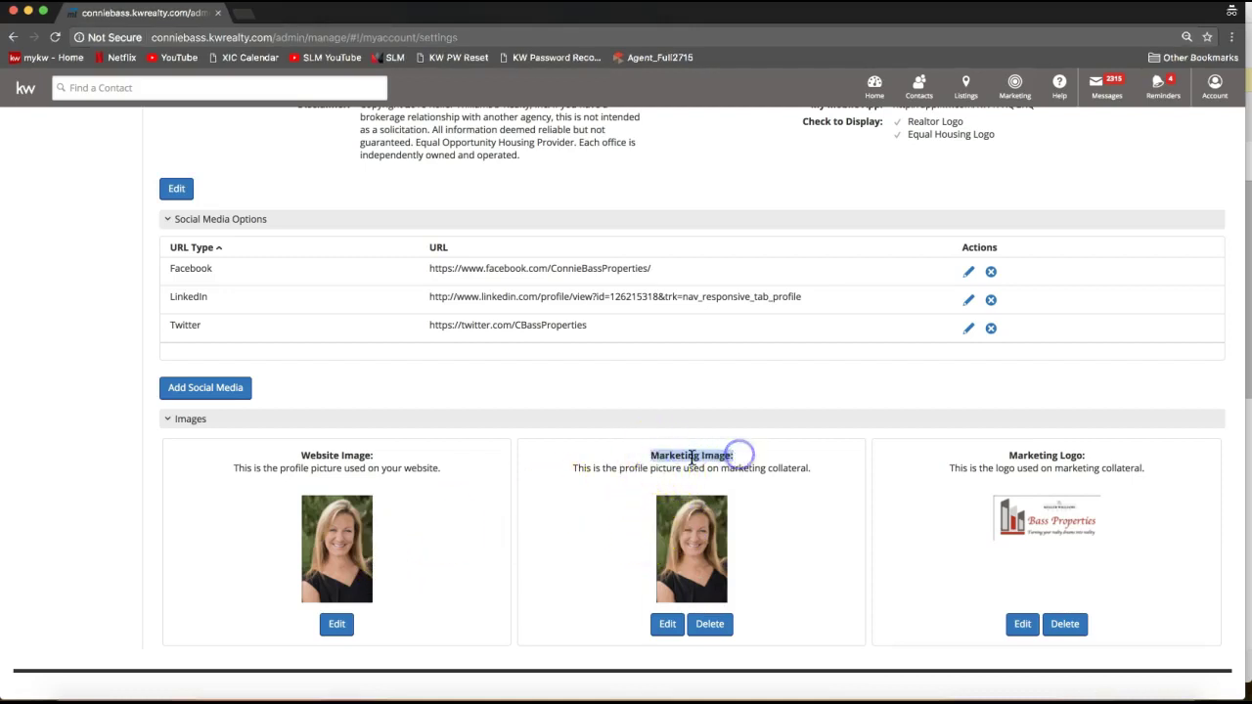